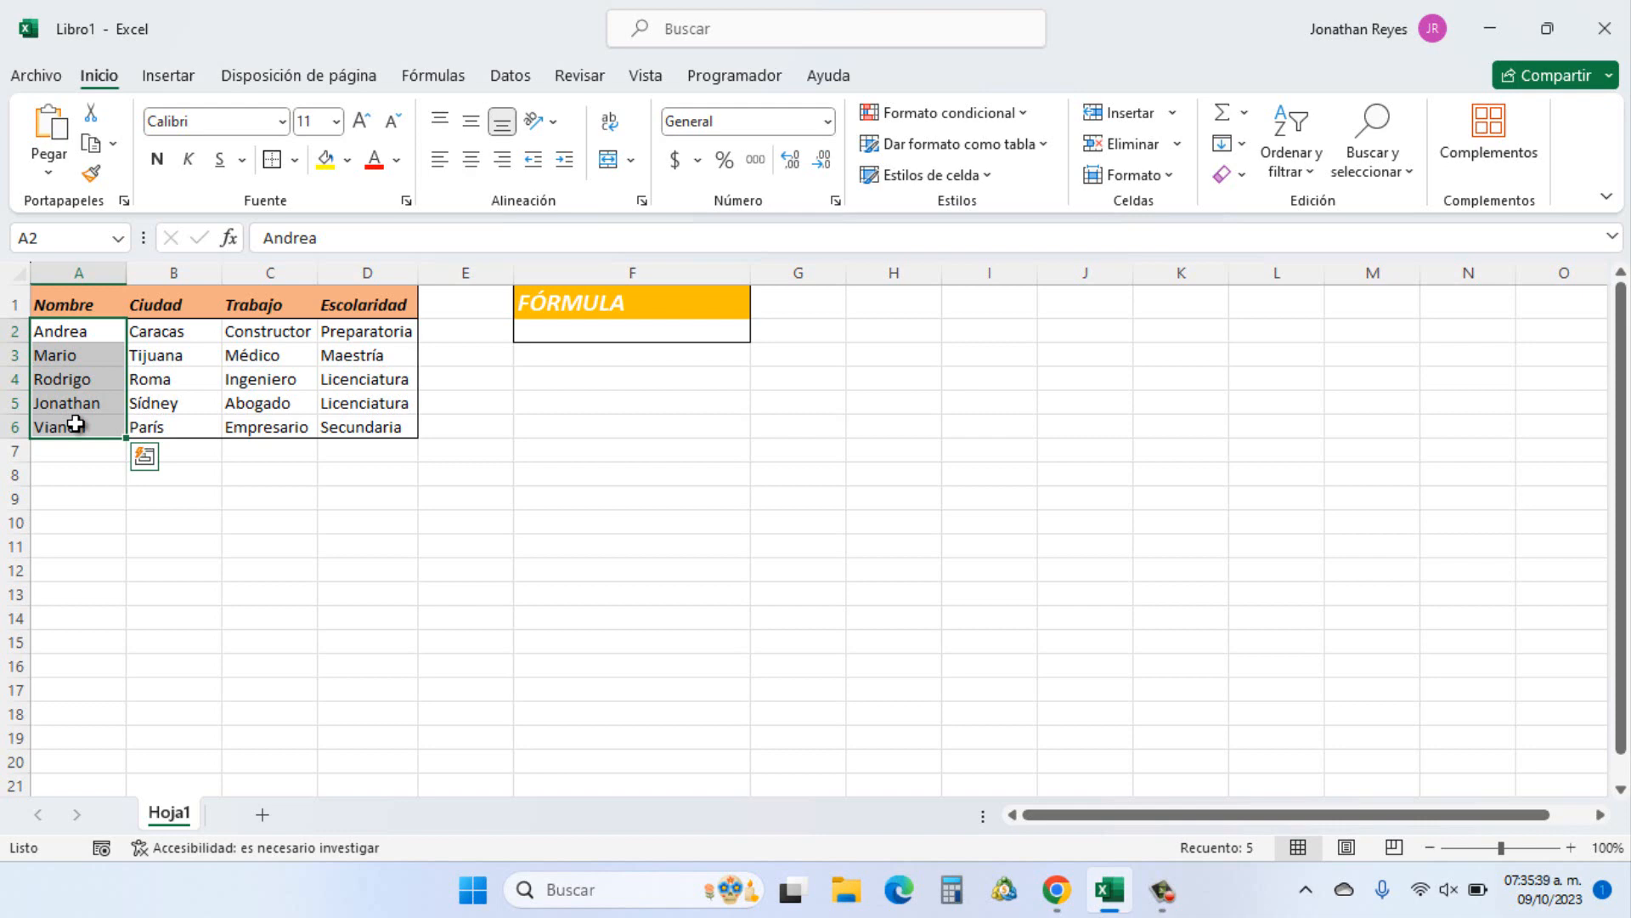
Enter an INDICE formula in F2 that returns row 3, column 2 of the range A1:D6.
left_click(586, 331)
type("=ind")
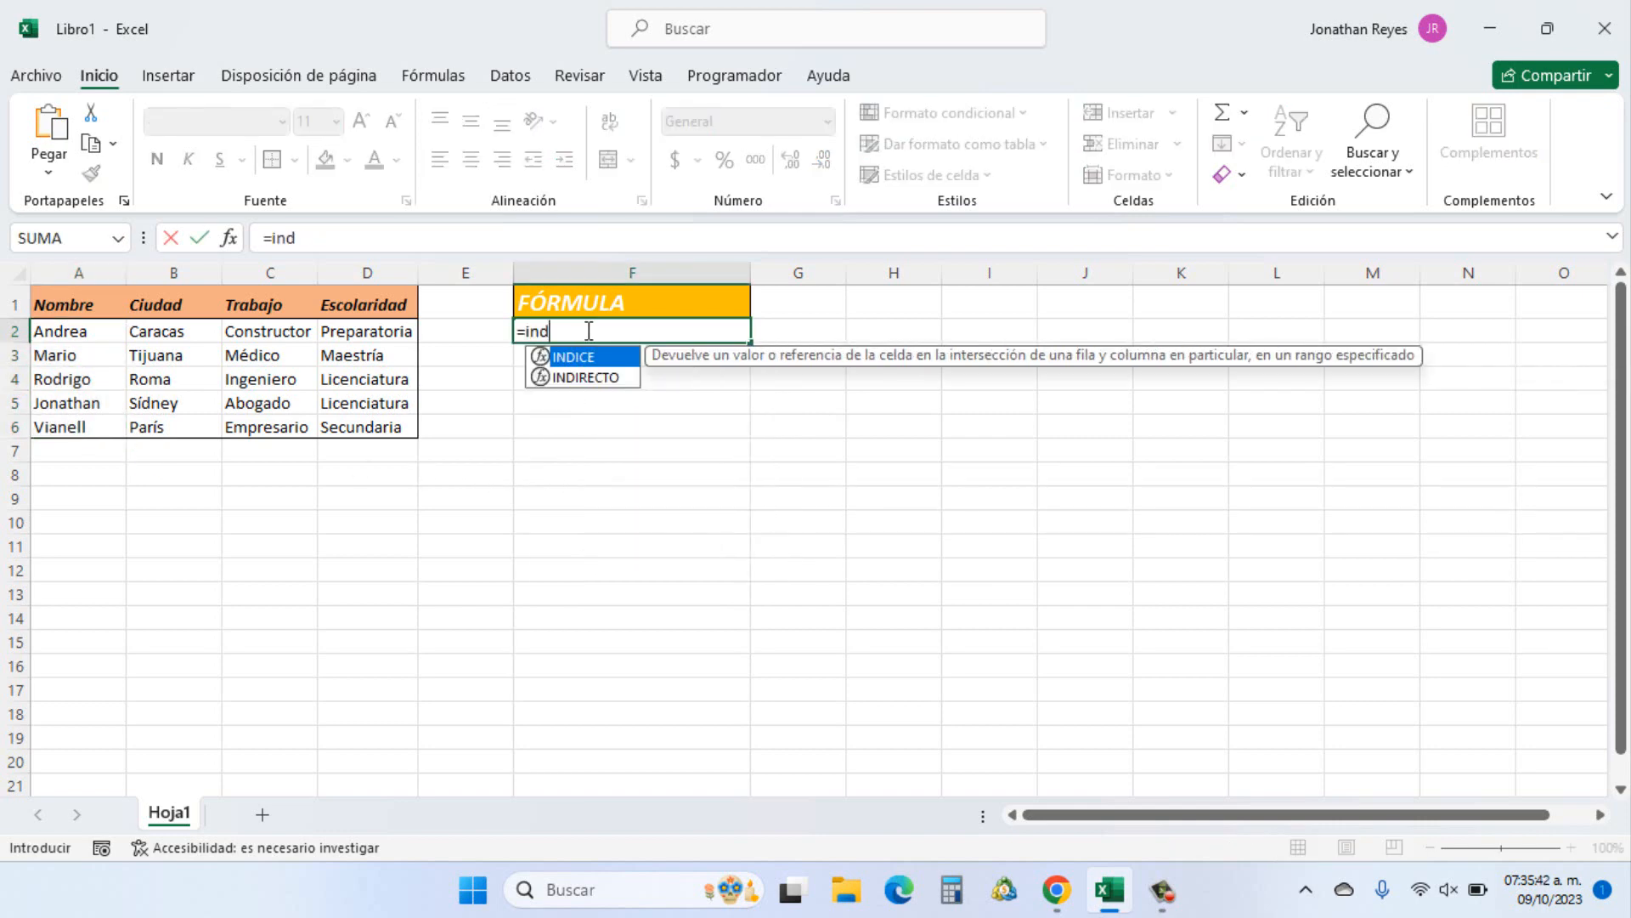
key("Tab")
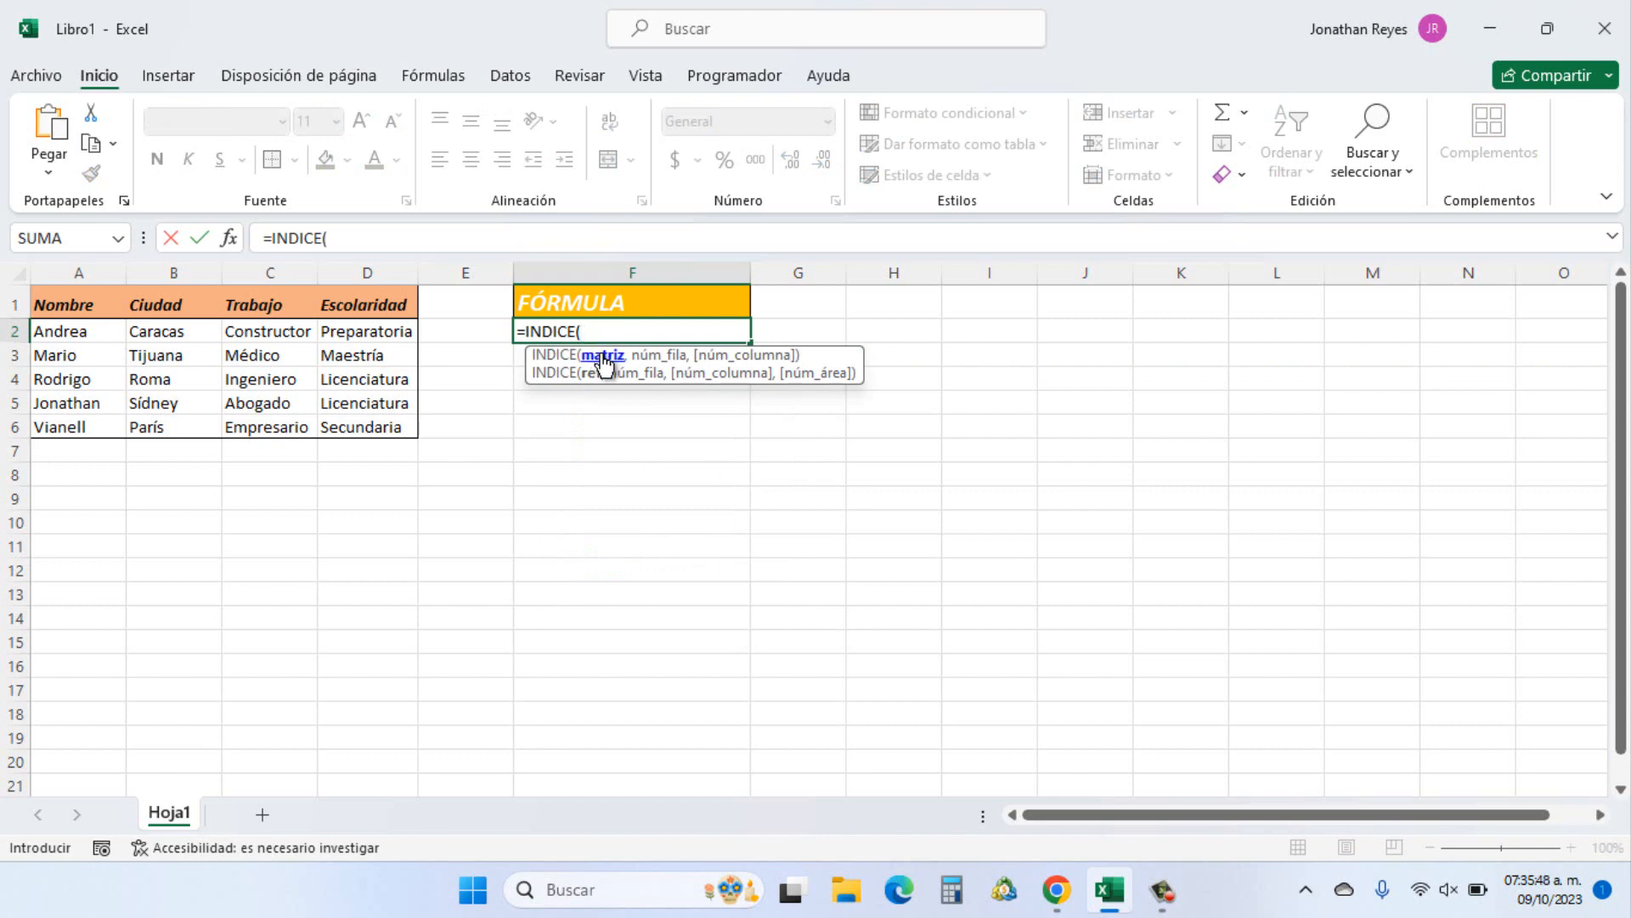
left_click_drag(79, 295, 354, 419)
type(",")
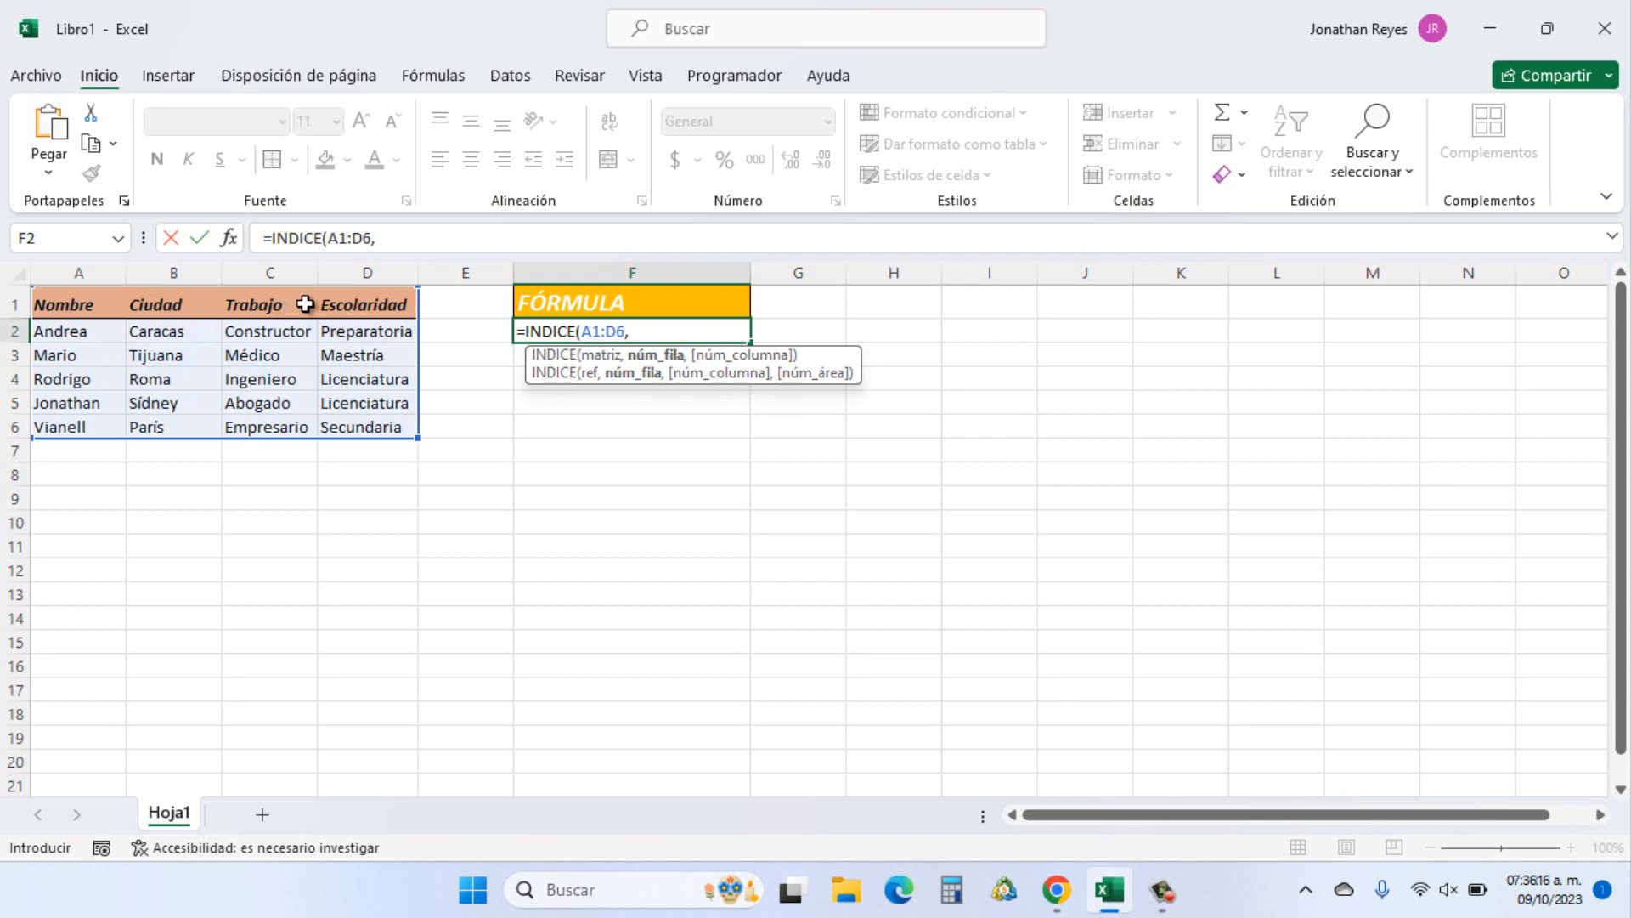
type("3,")
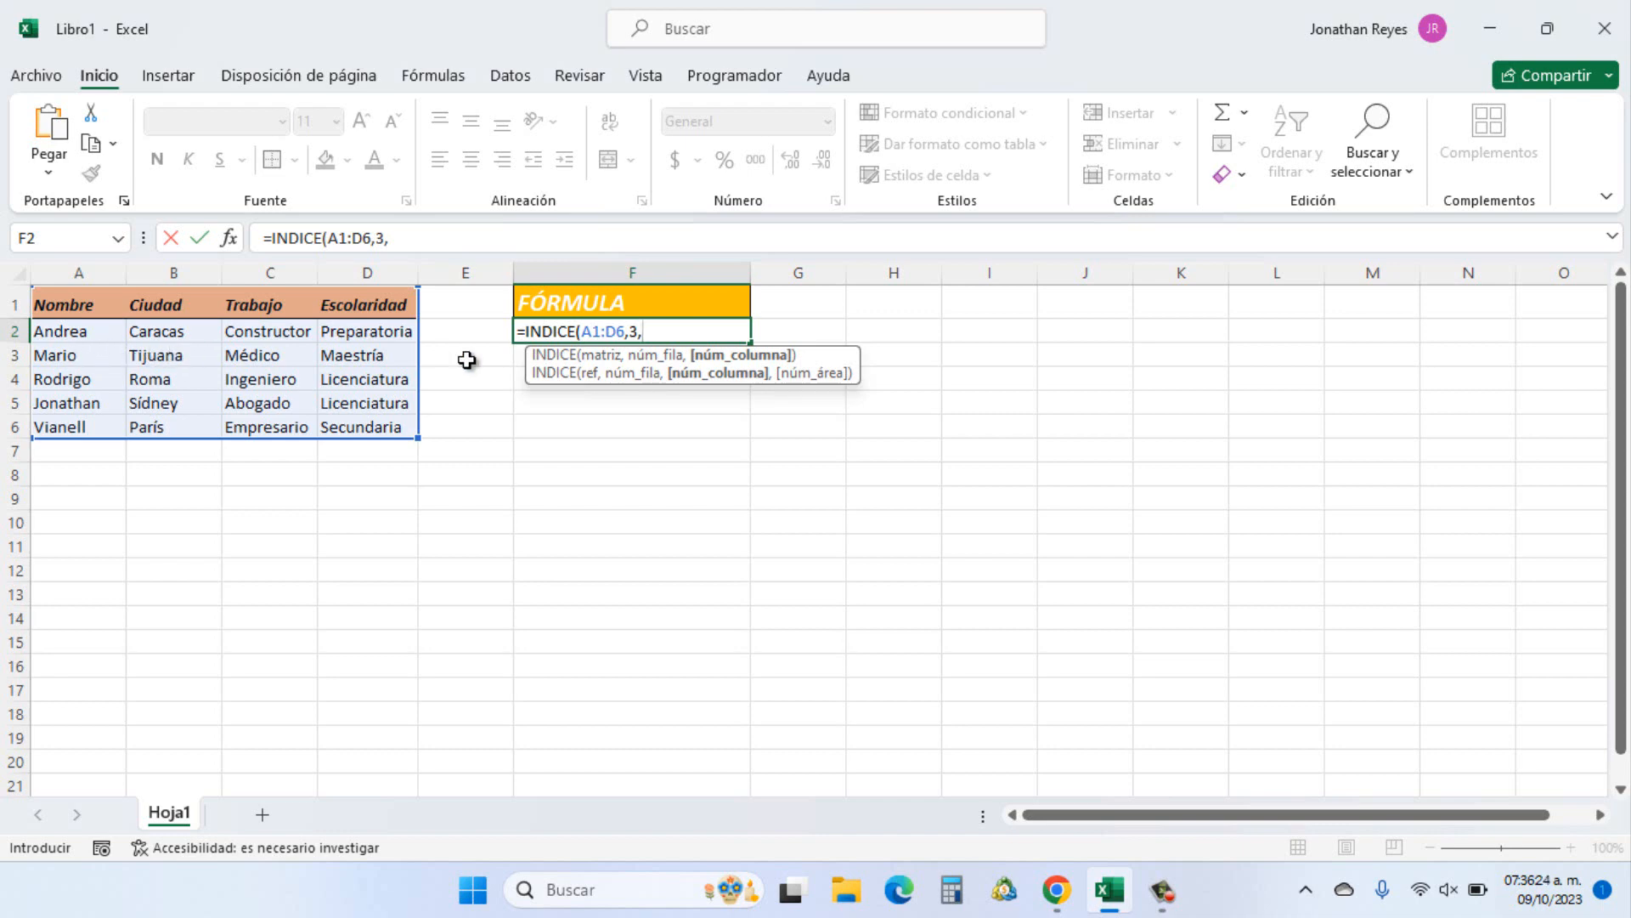
type("2)")
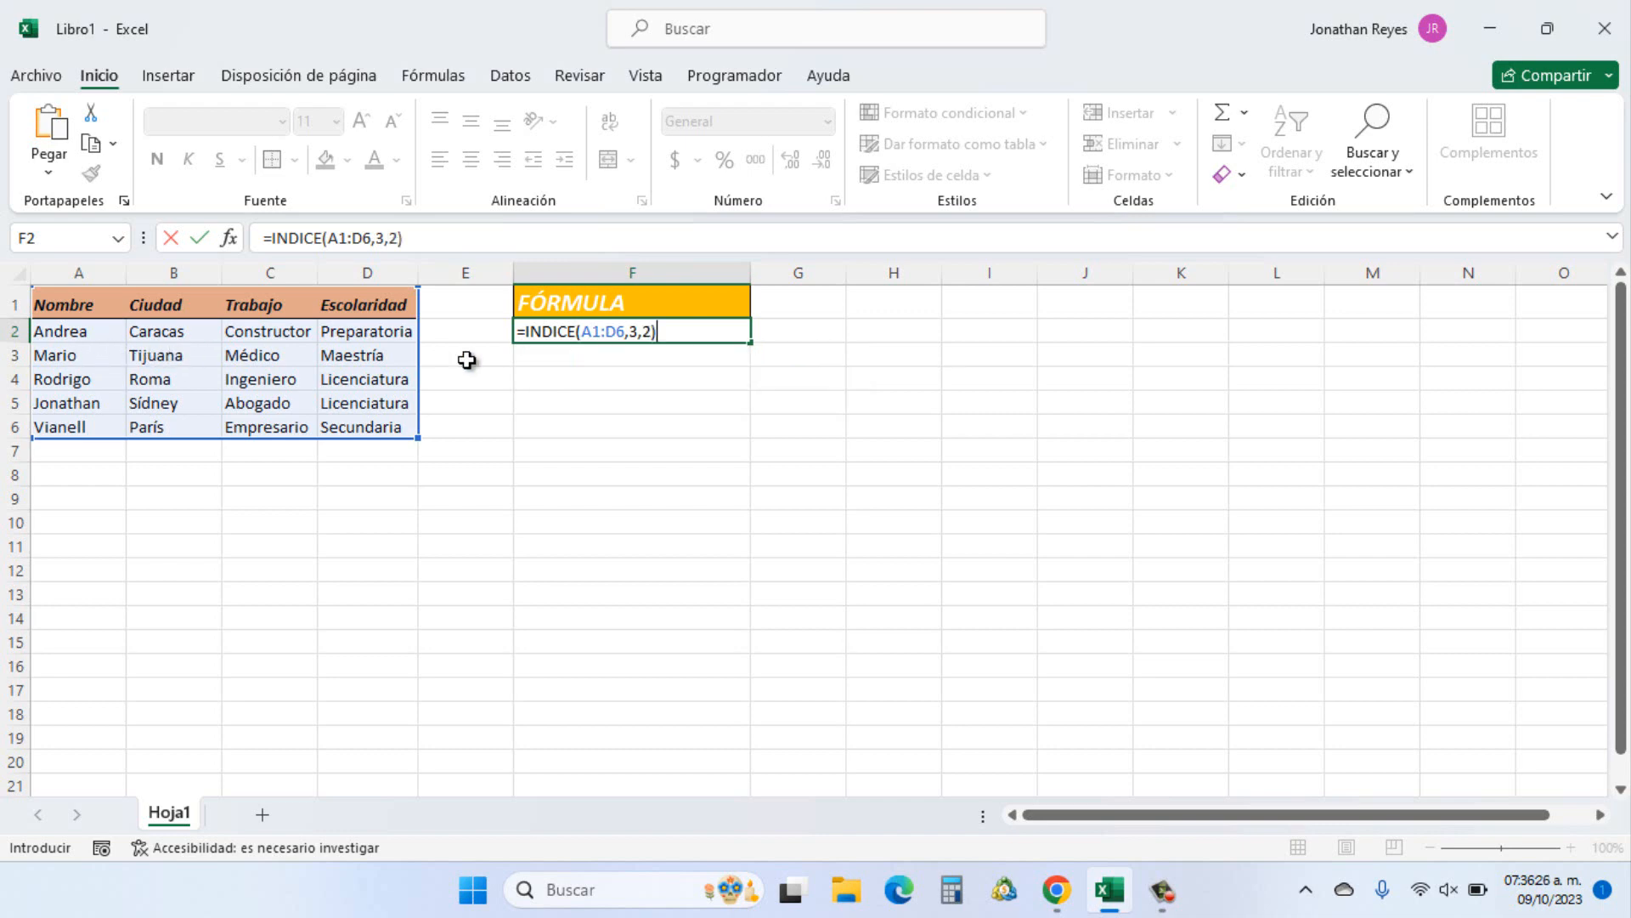
key("Return")
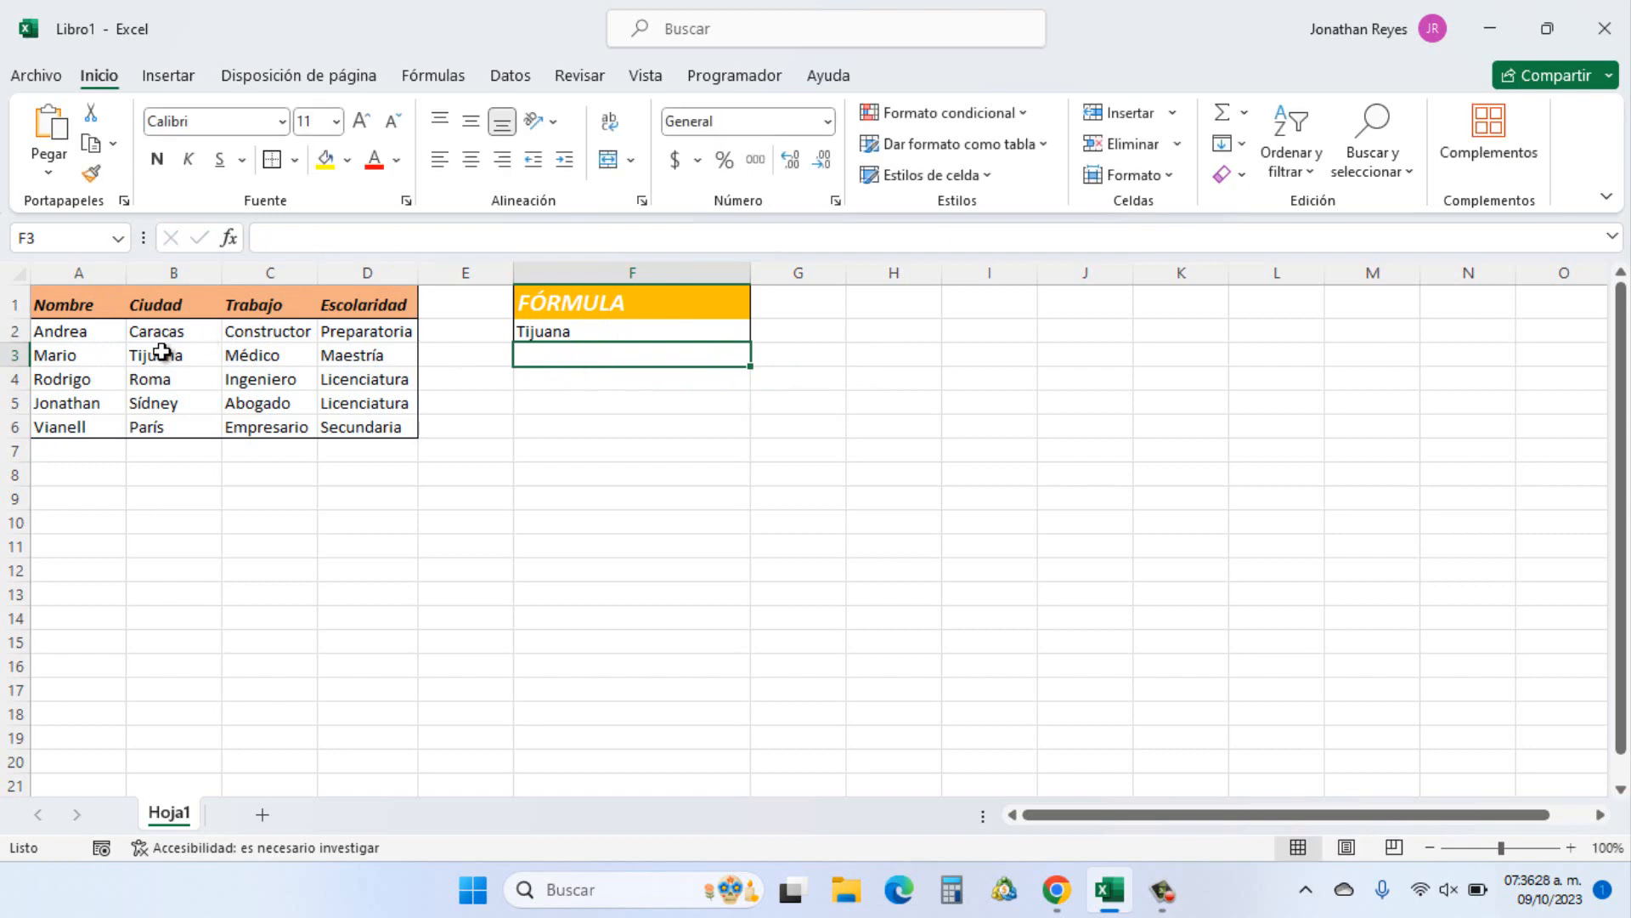
Edit the INDICE formula in F2 to return row 3, column 4 of A1:D6, the Escolaridad entry in D3.
left_click(358, 357)
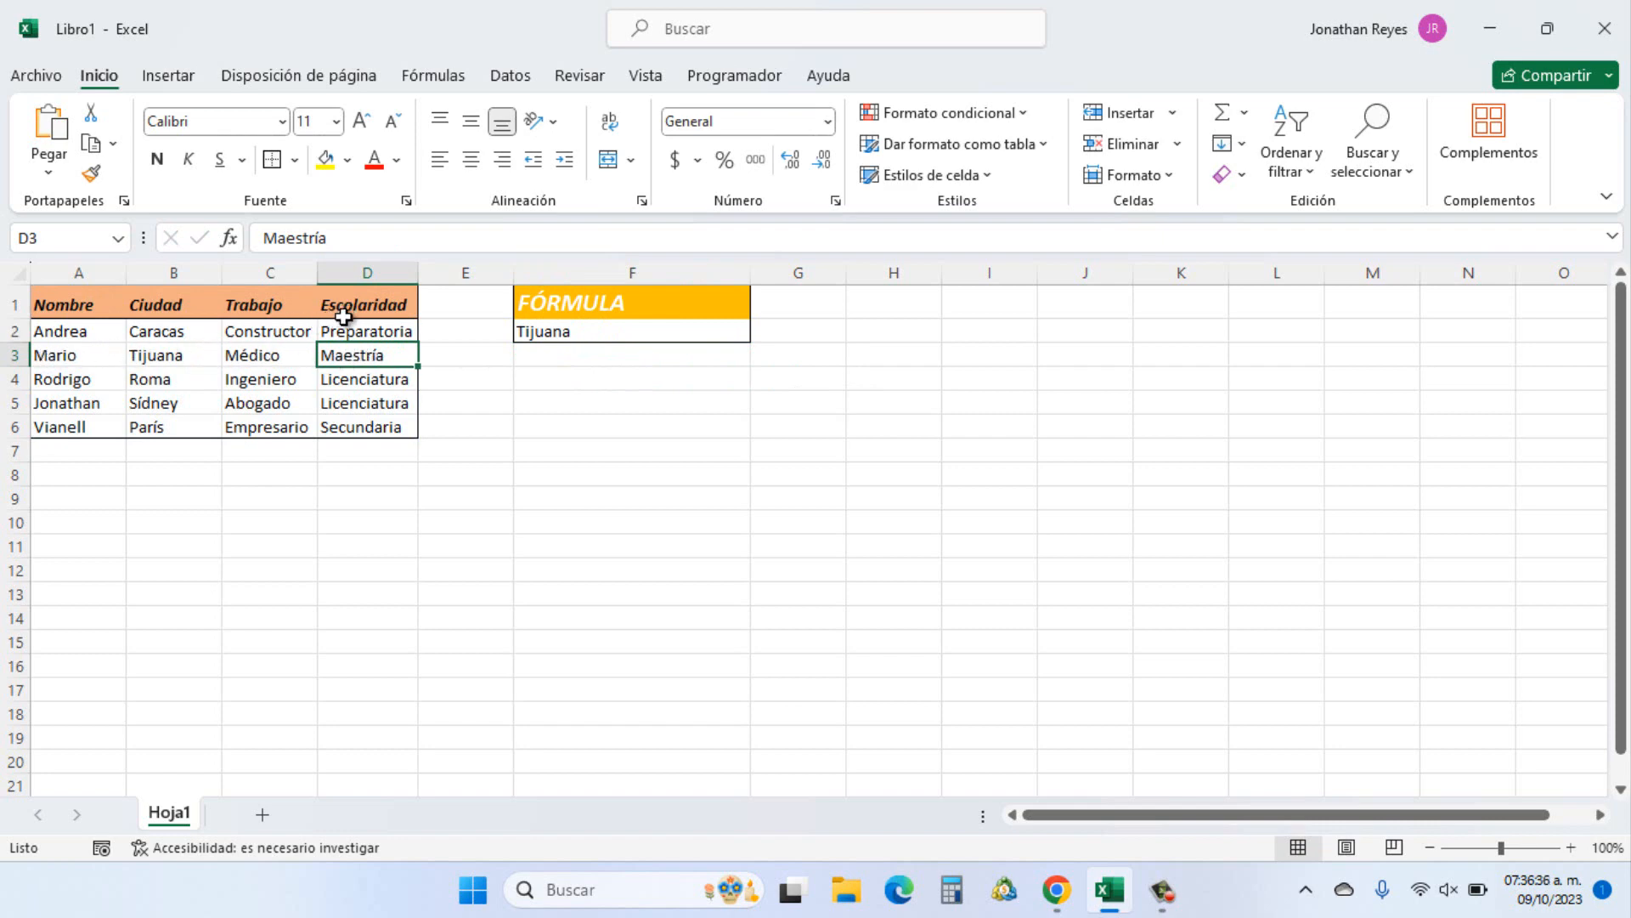
double_click(562, 332)
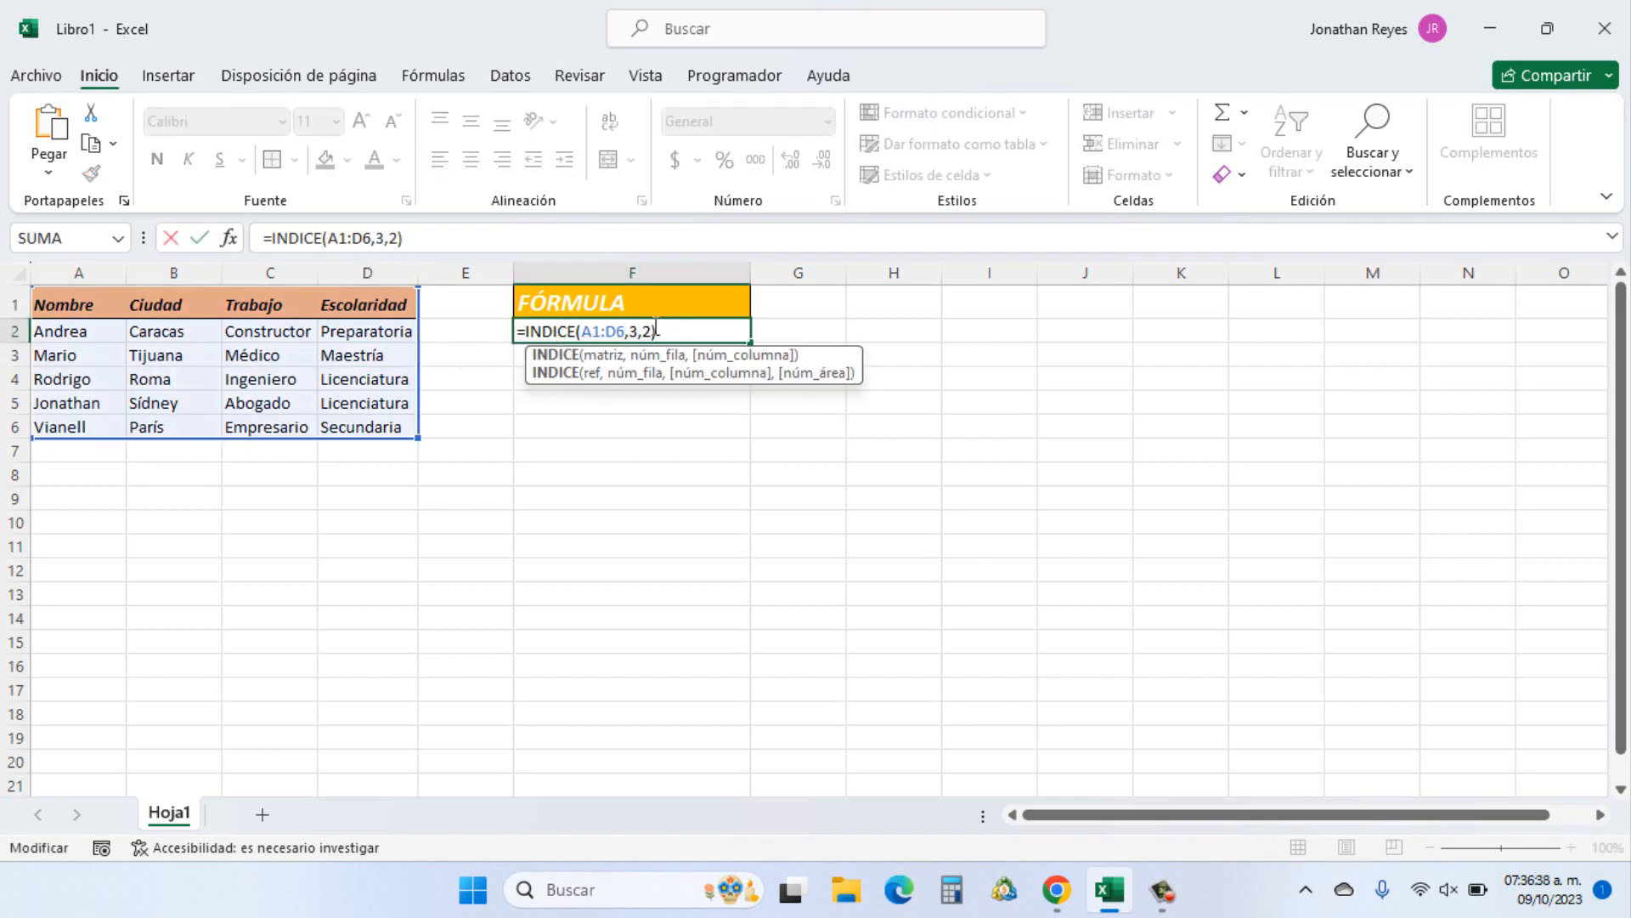
left_click(633, 332)
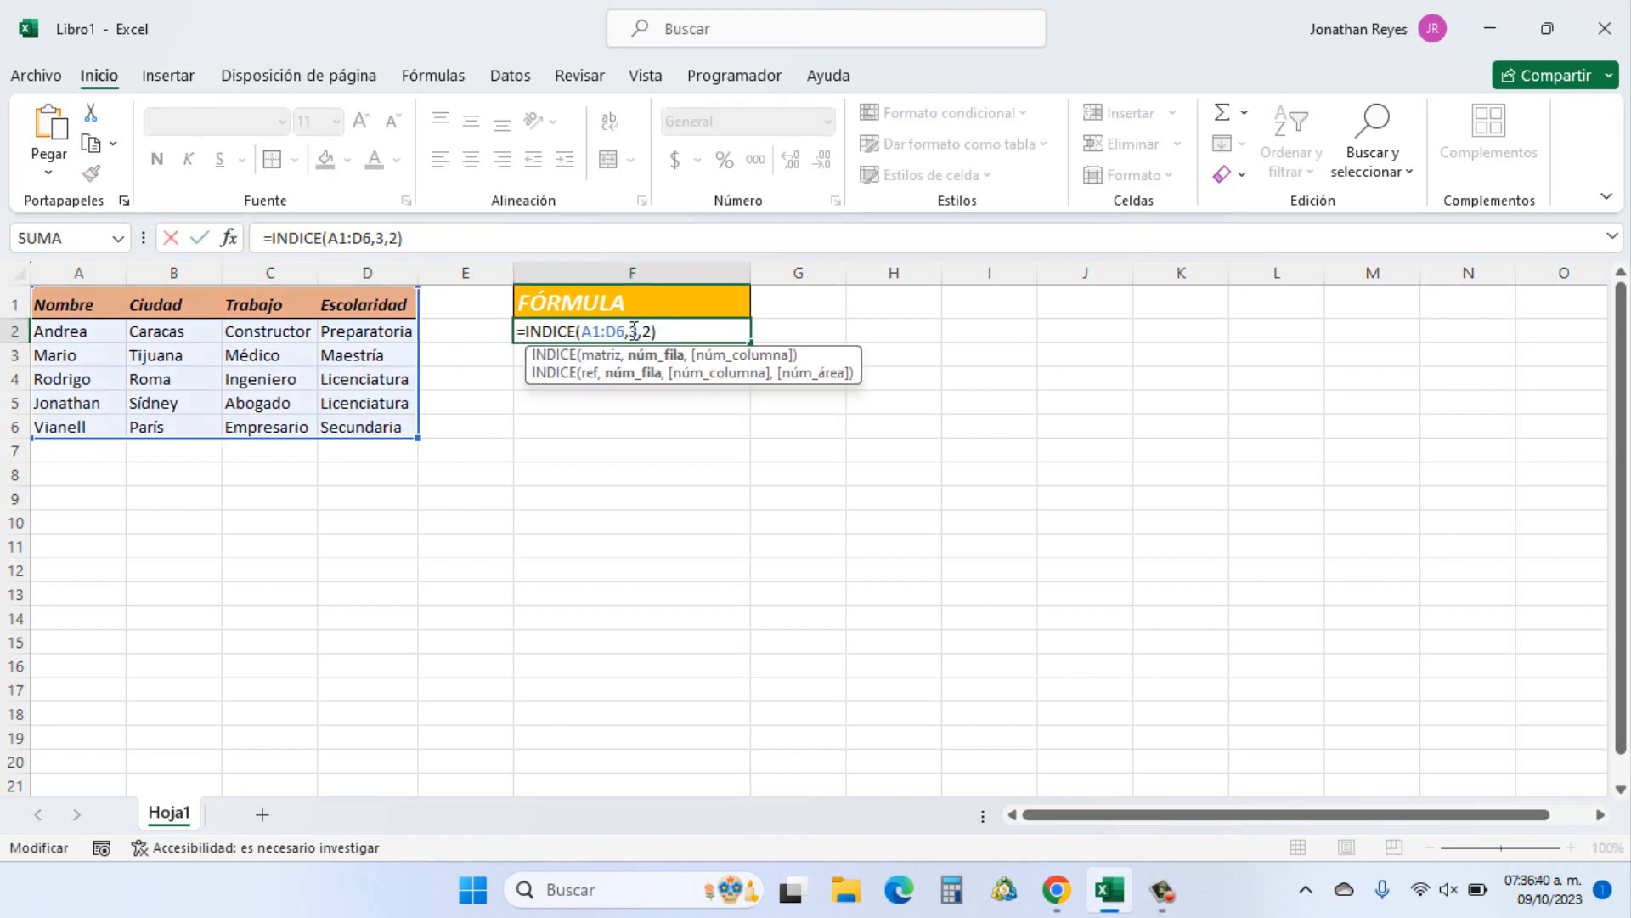
key("BackSpace")
type("3")
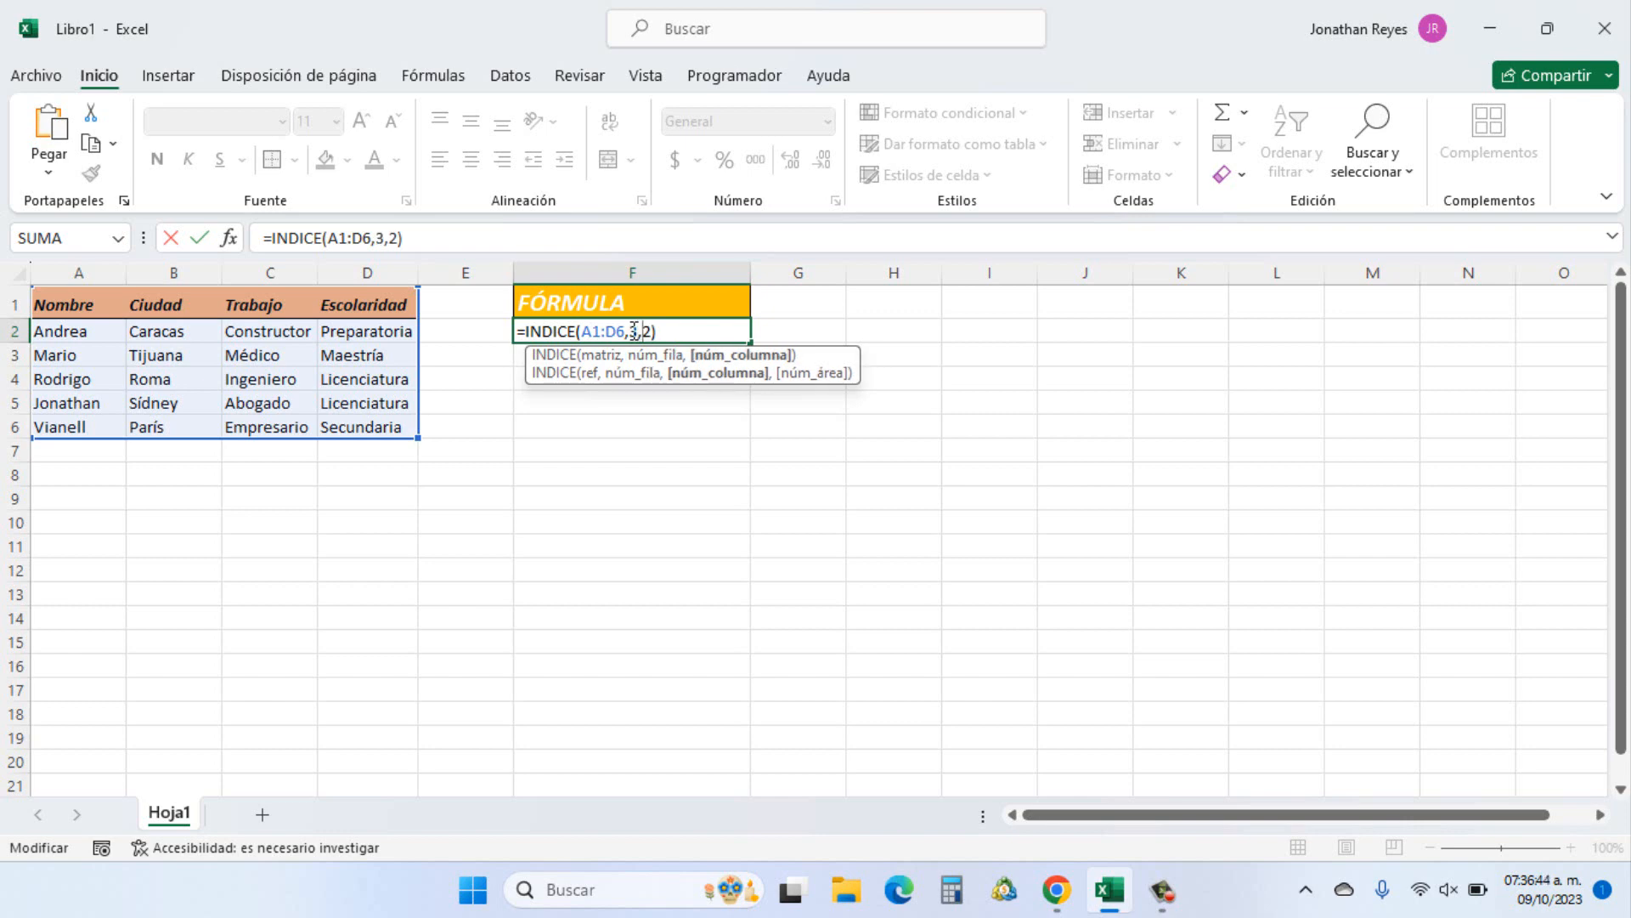
key("Return")
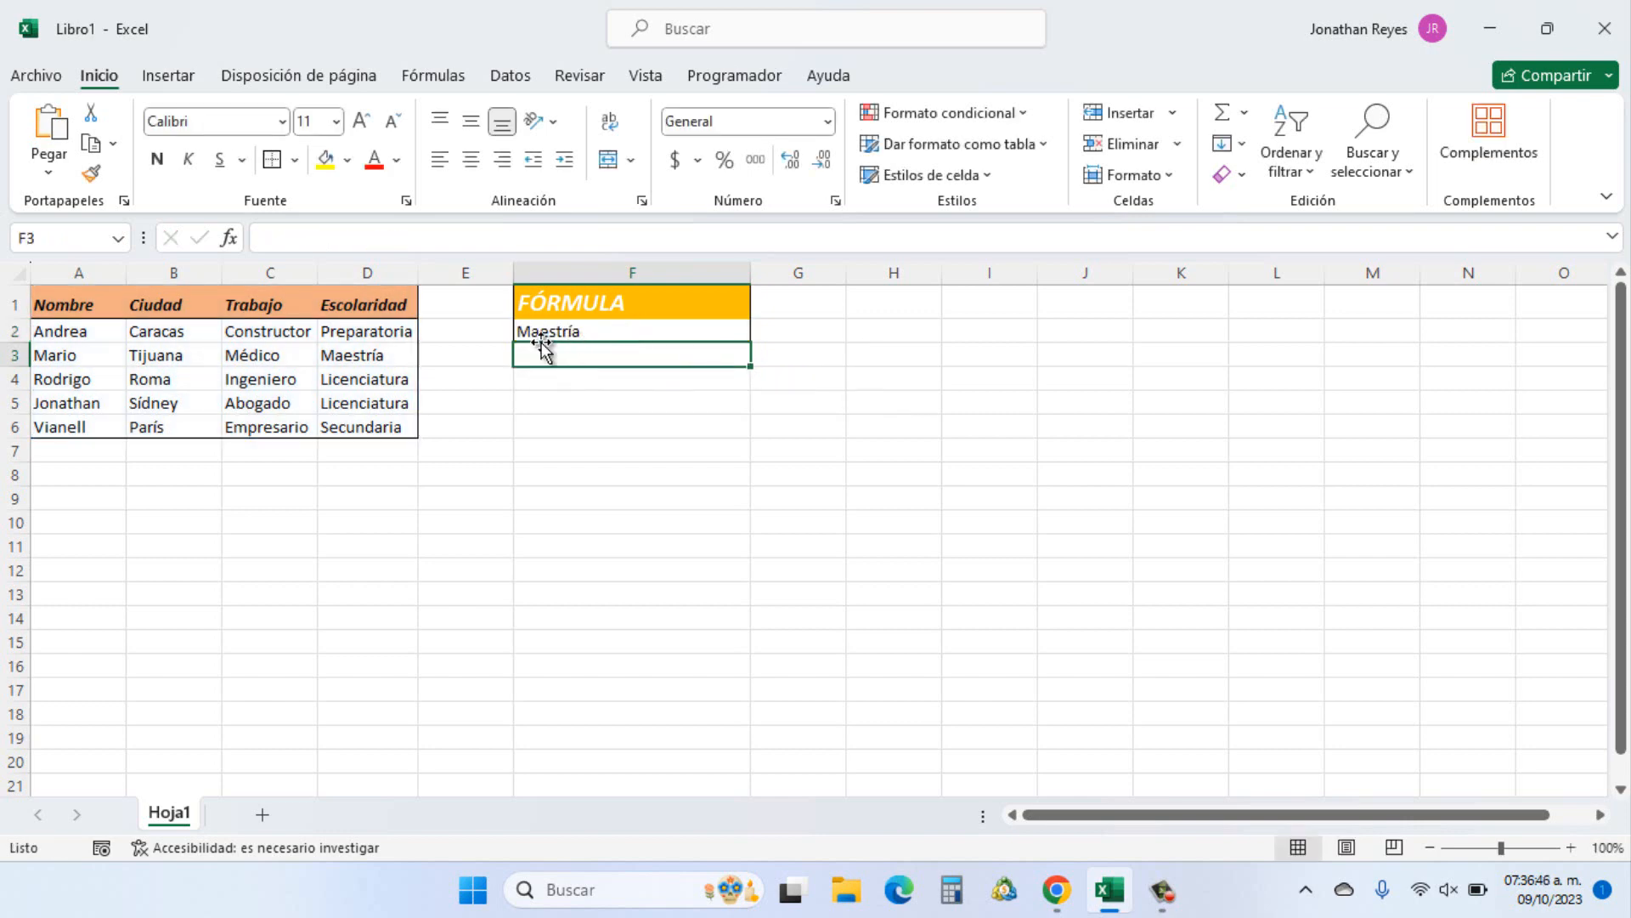
left_click(375, 356)
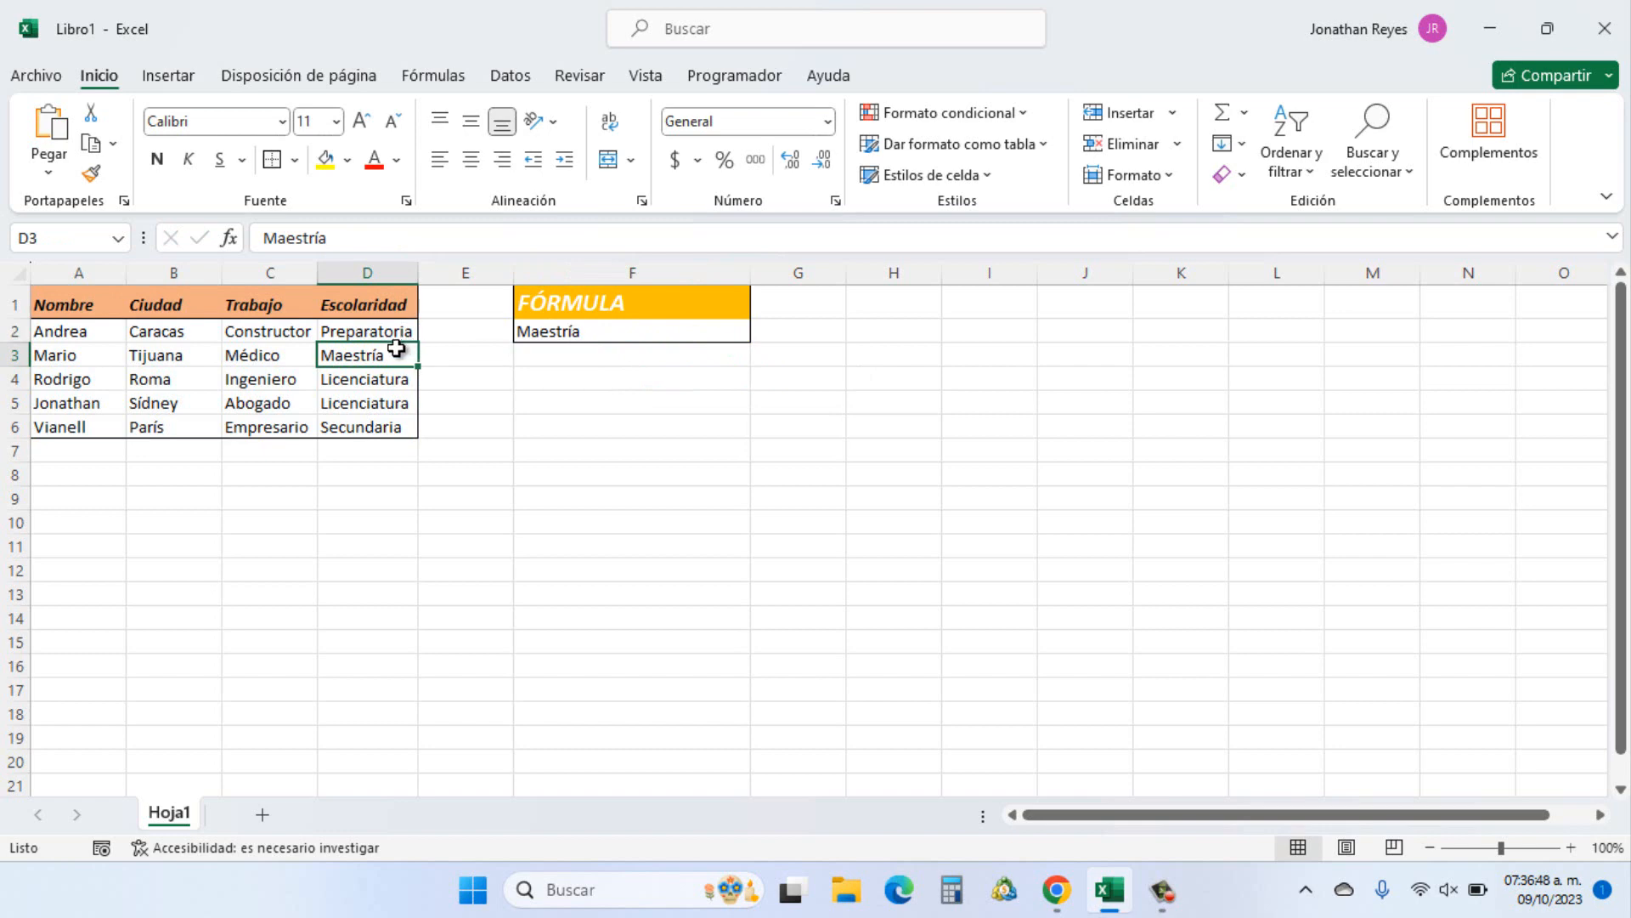
Change the INDICE formula in F2 to row 5, column 1 so it retrieves the Nombre entry in A5.
left_click(68, 402)
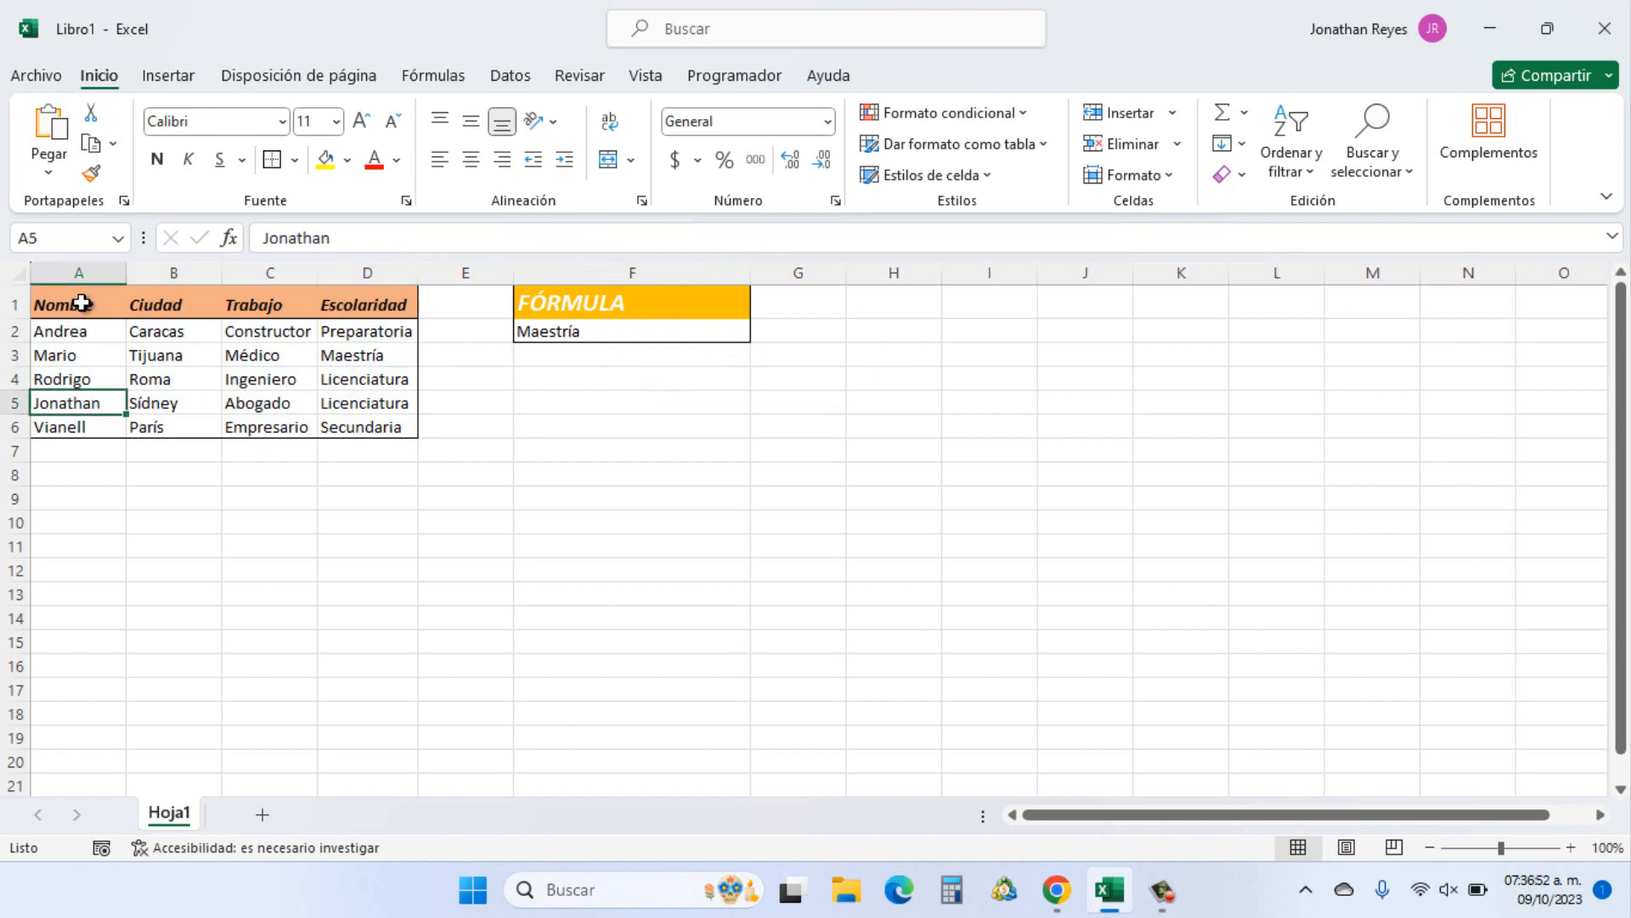
left_click(81, 303)
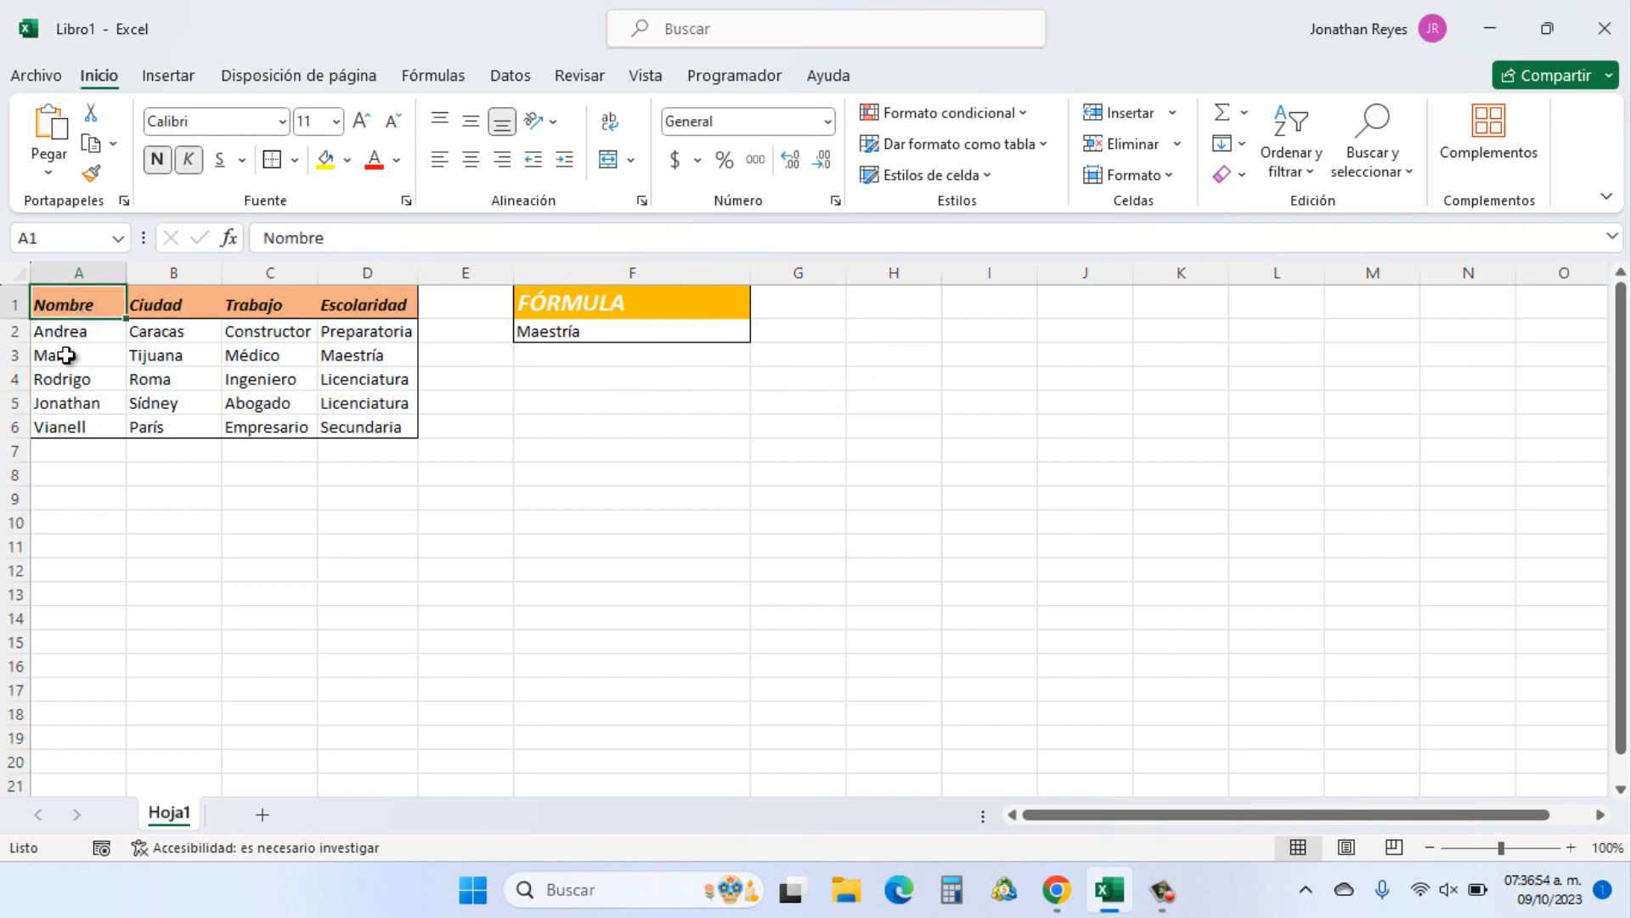
double_click(578, 329)
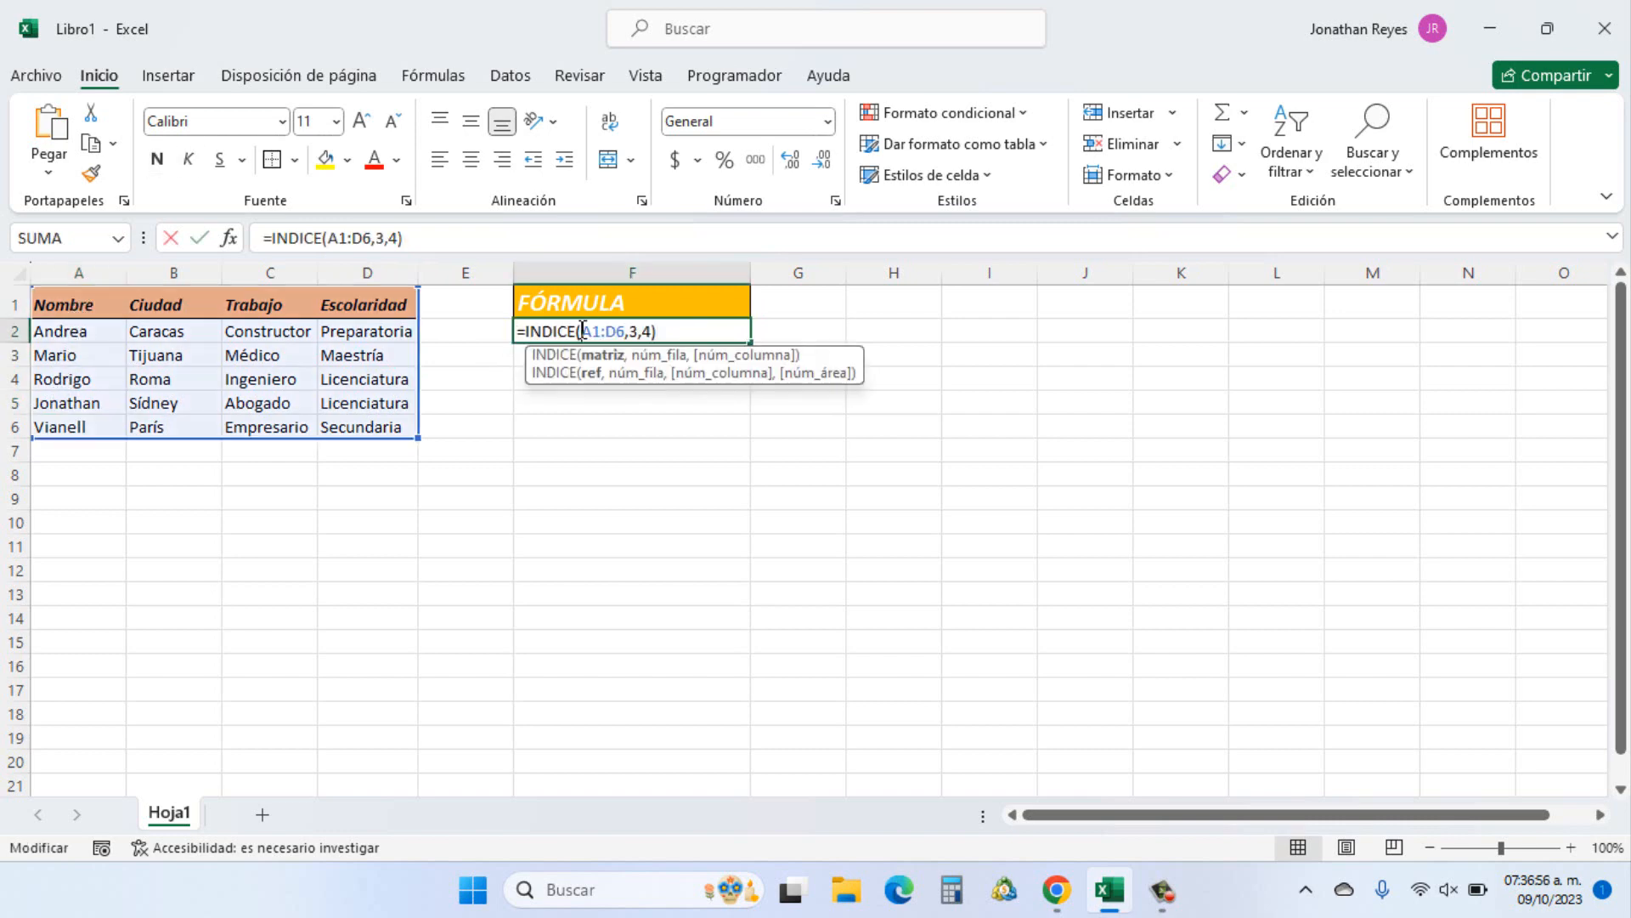
left_click(640, 330)
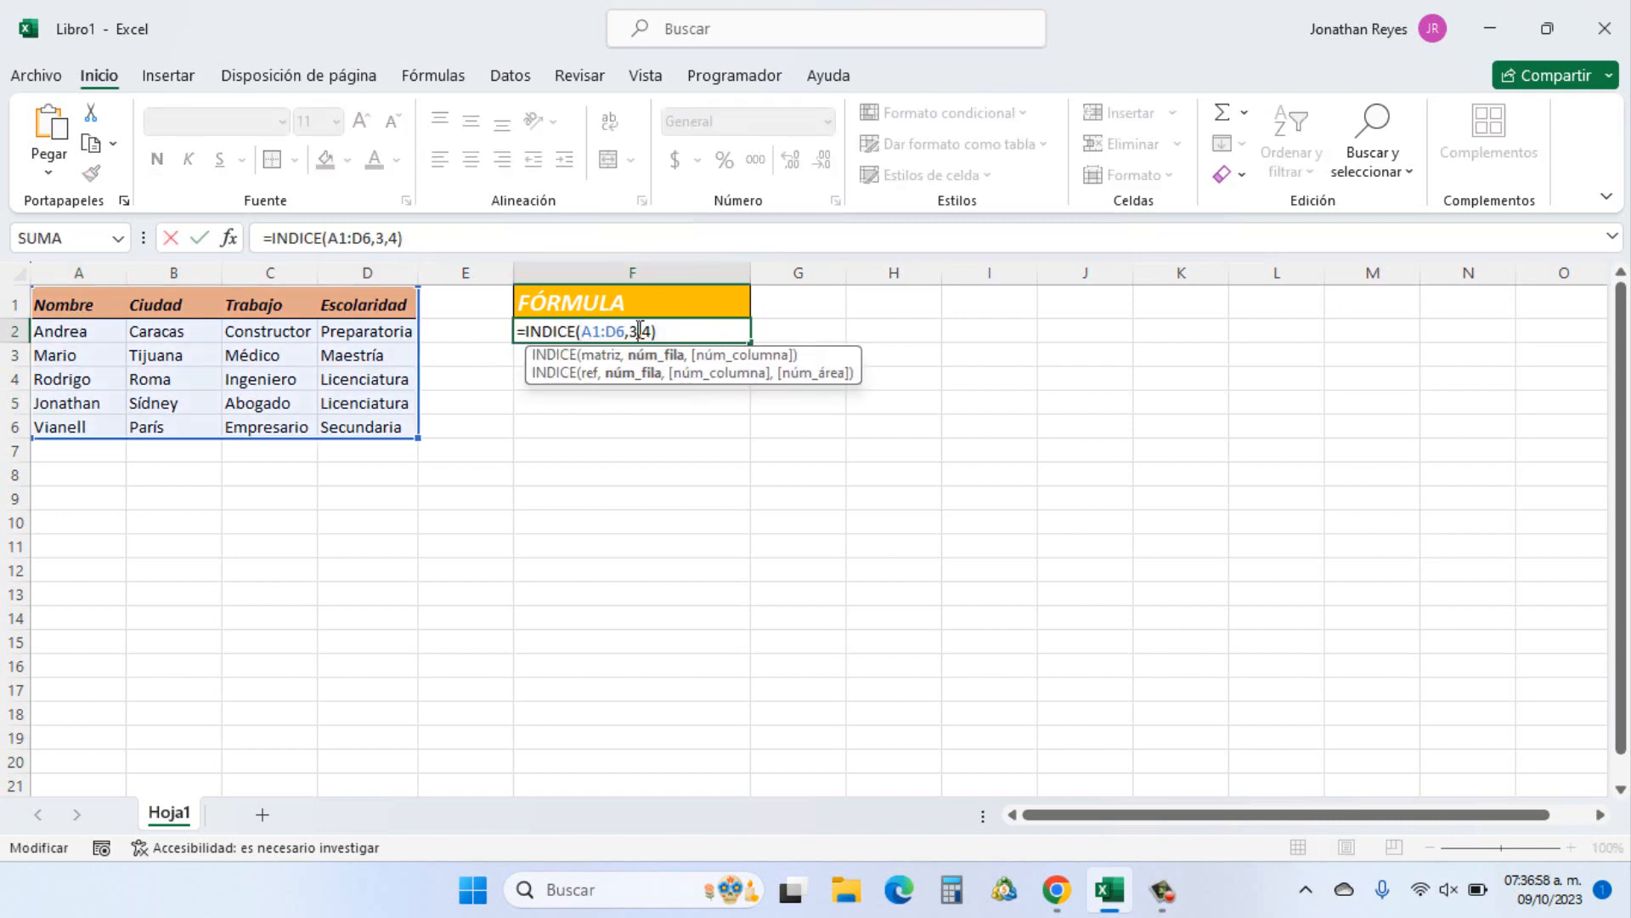
key("BackSpace")
type("5")
key("Right")
key("Delete")
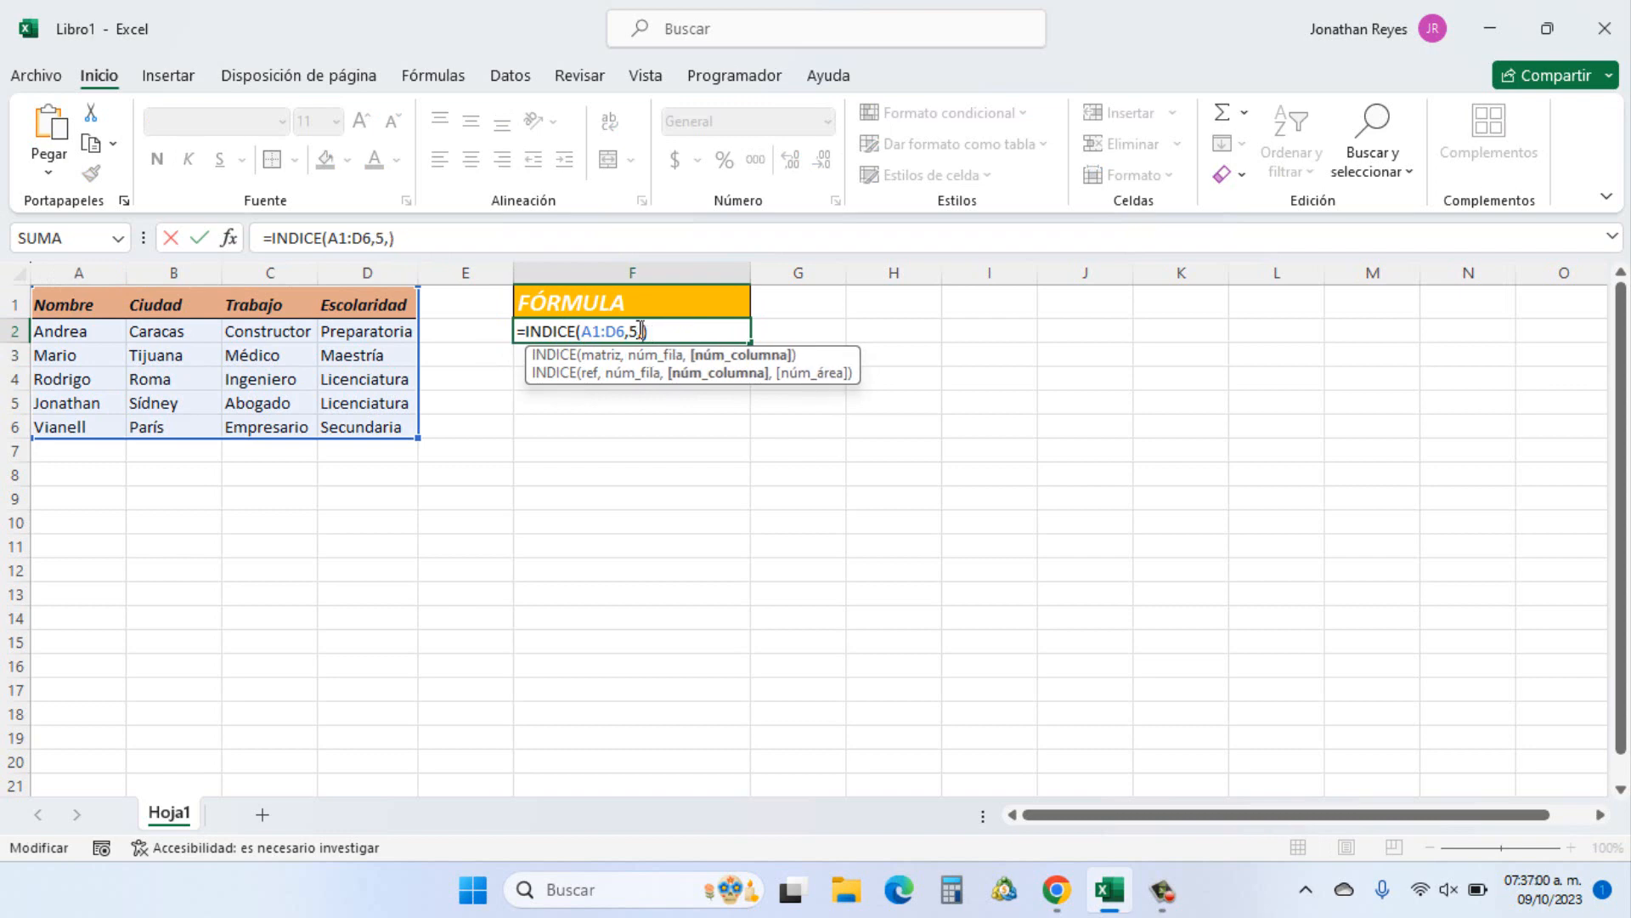
type("1")
key("Return")
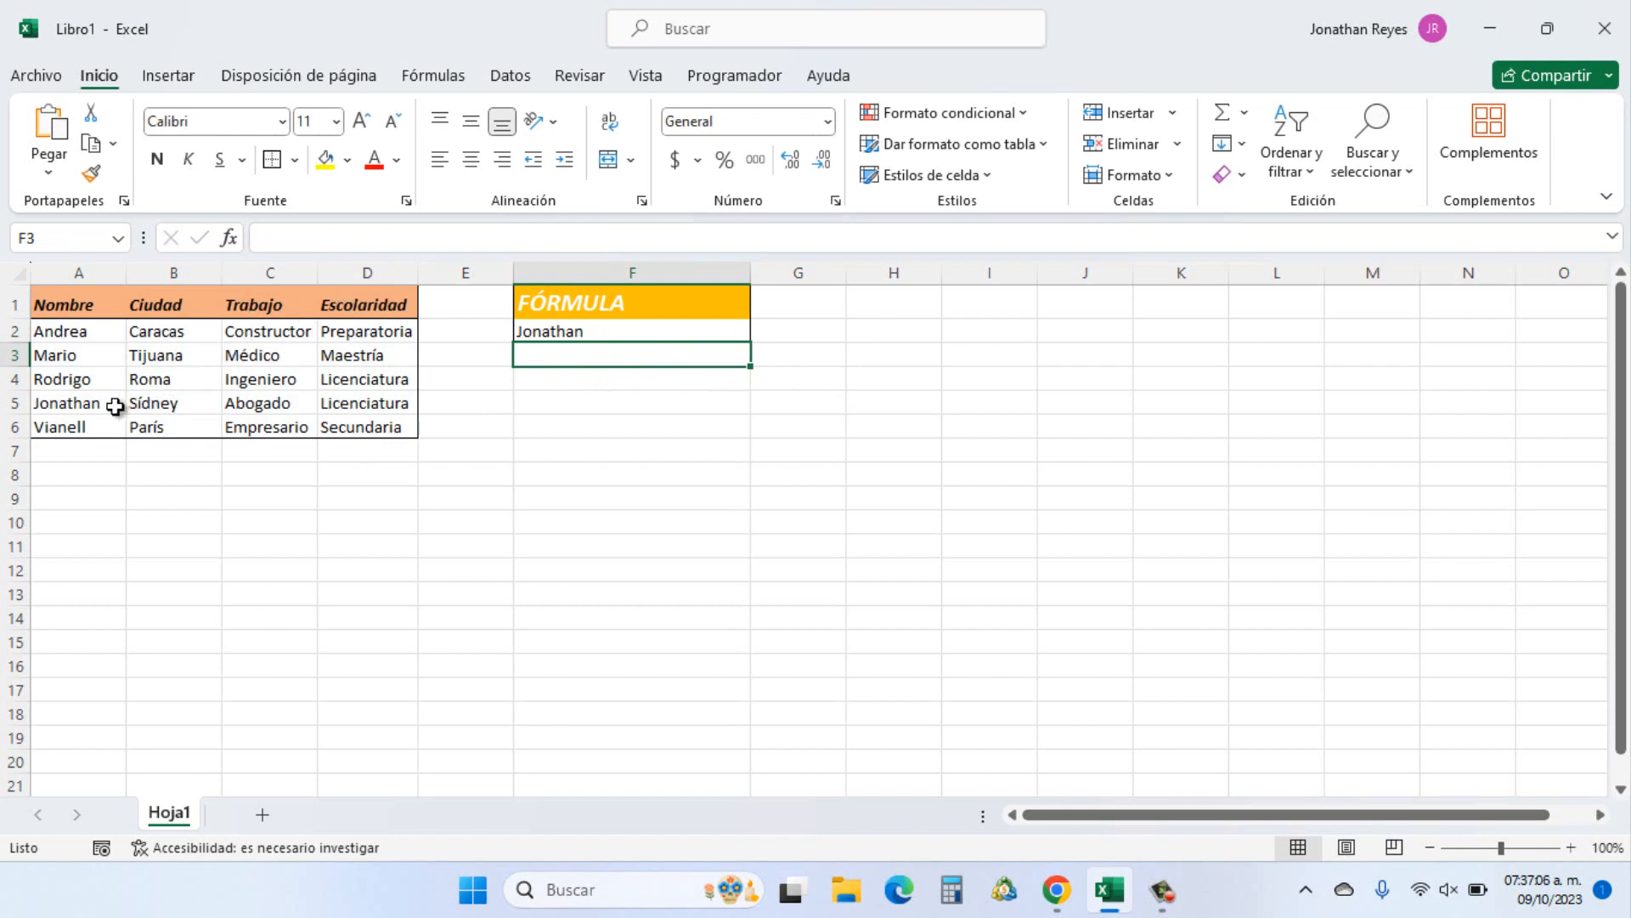
Set the INDICE arguments in F2 to row 6 and column 4 to retrieve the Escolaridad entry of the table's last row.
left_click_drag(378, 300, 353, 423)
left_click(354, 425)
left_click_drag(62, 426, 351, 427)
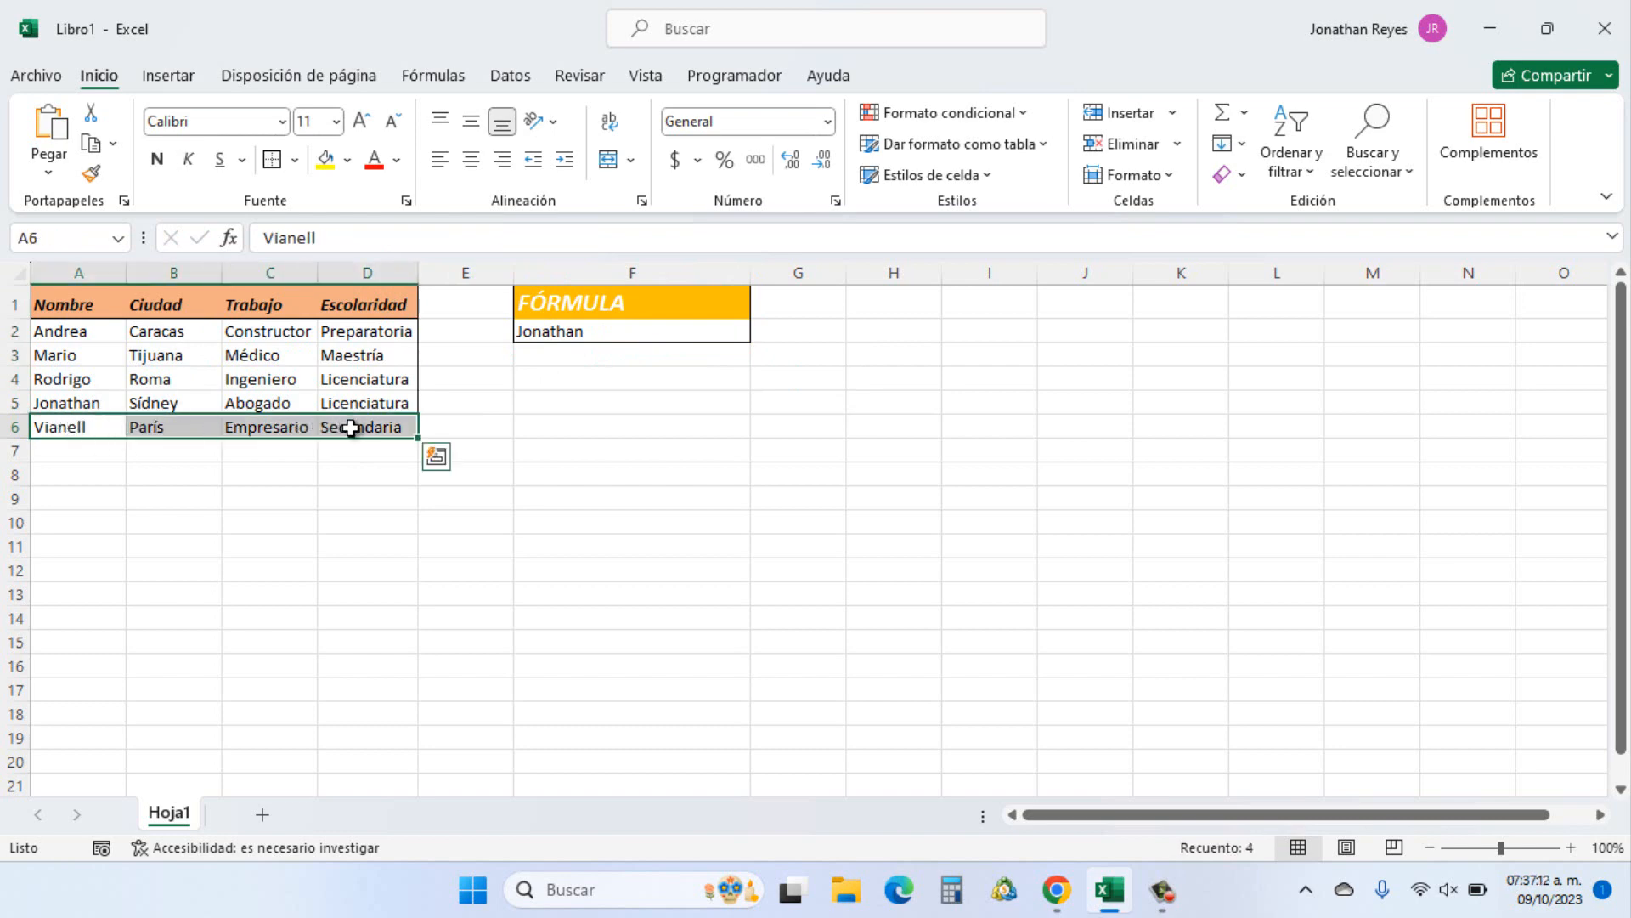
left_click(620, 331)
double_click(641, 331)
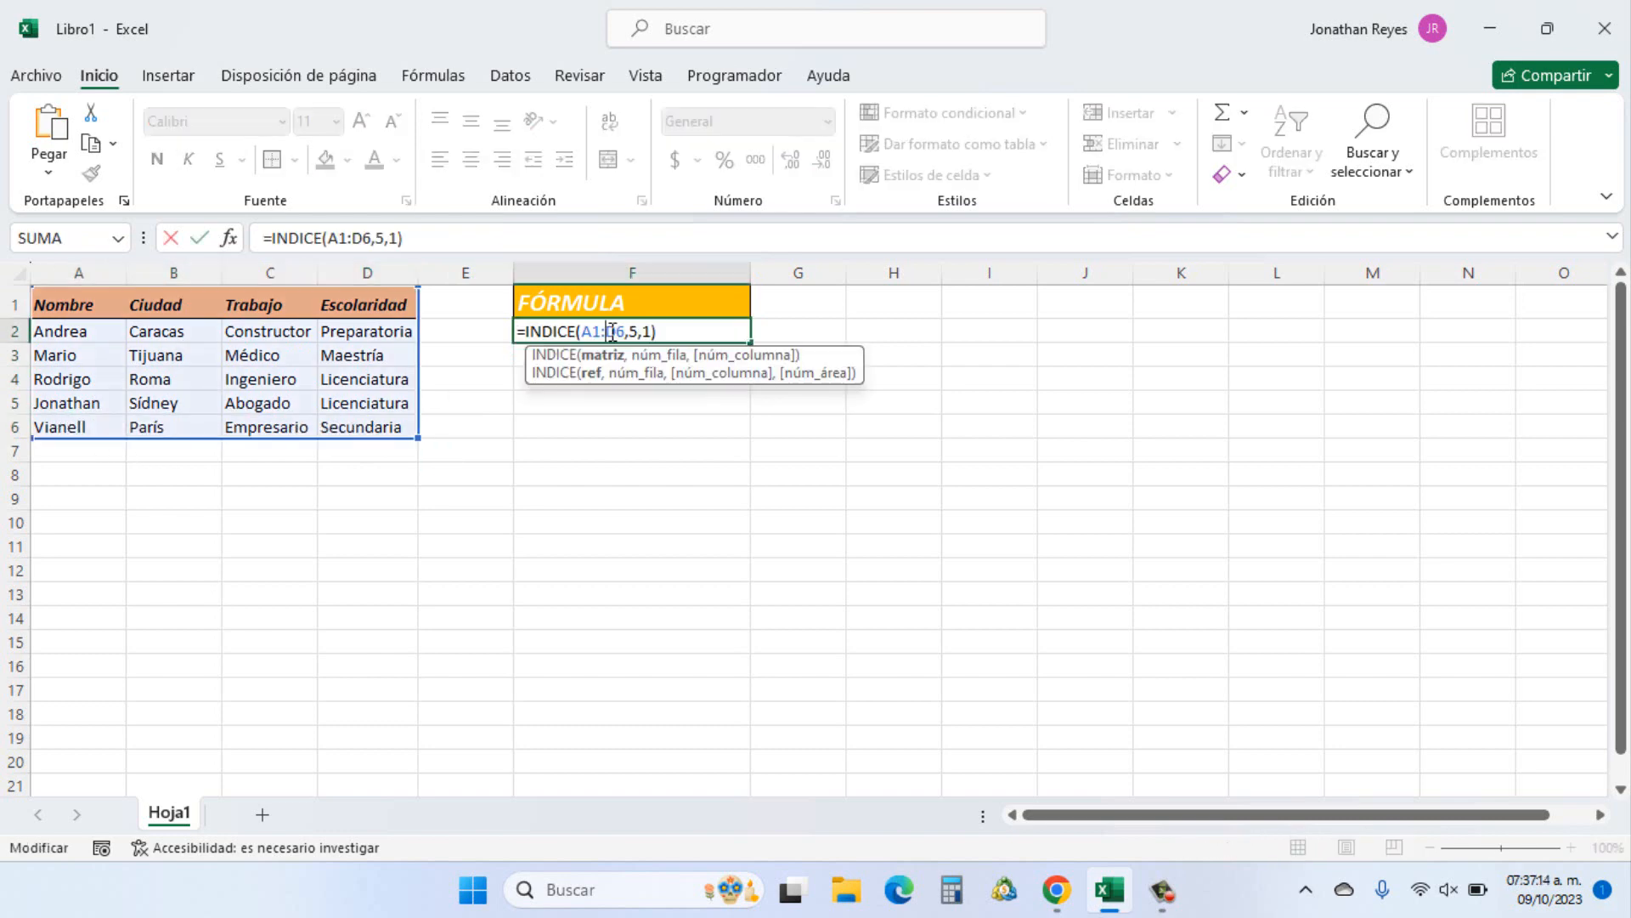
key("BackSpace")
type("6")
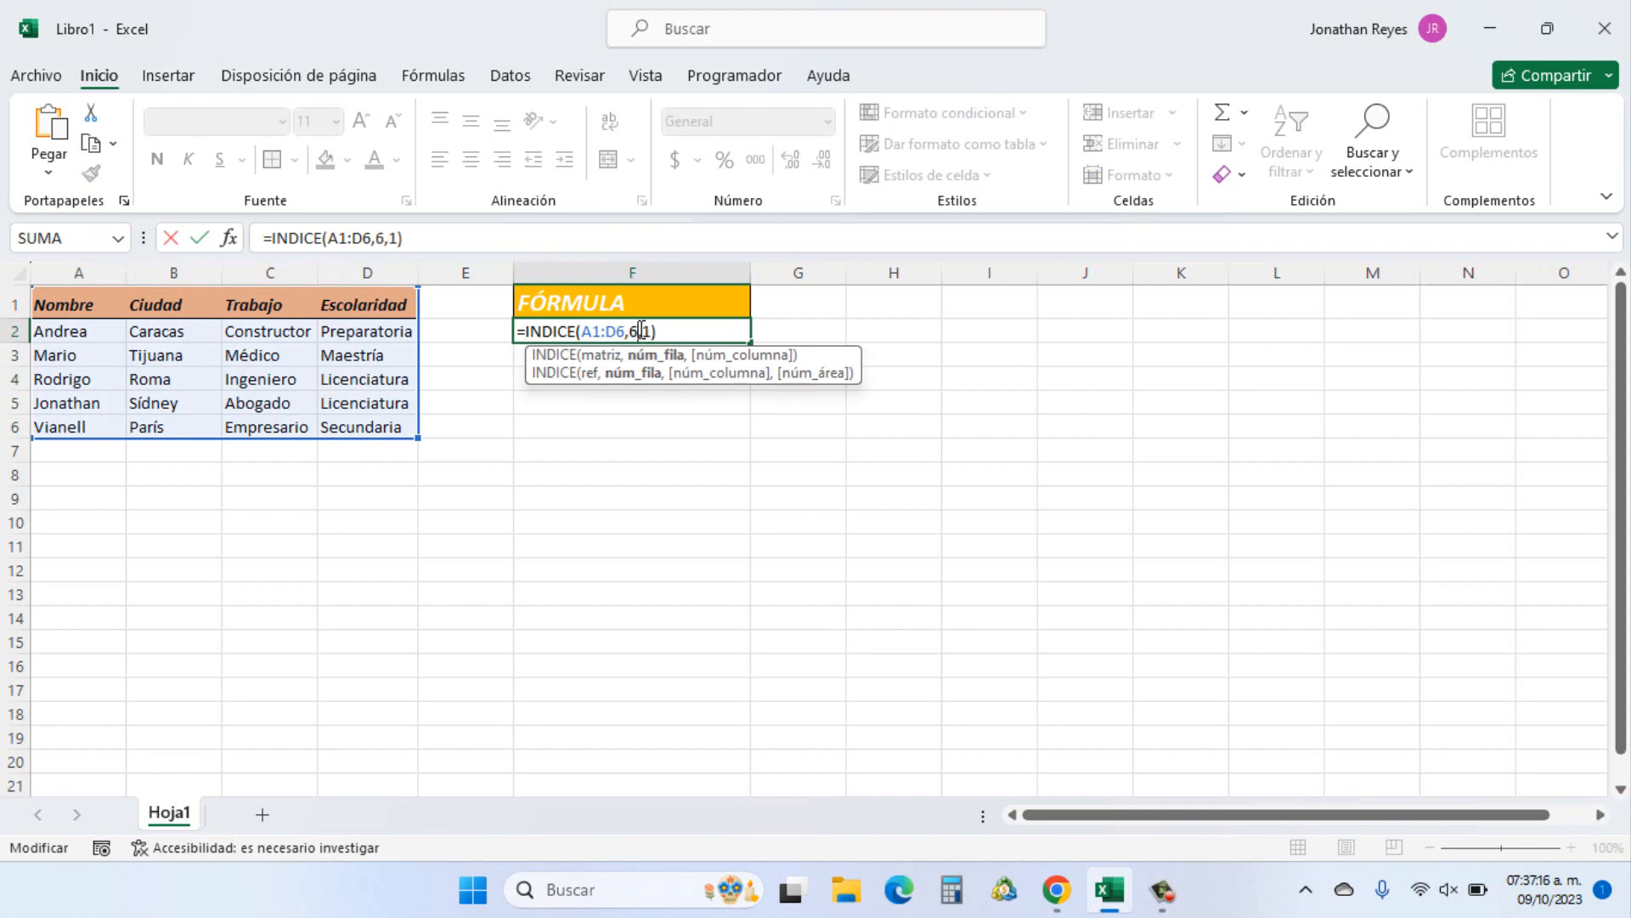
key("Right")
key("Return")
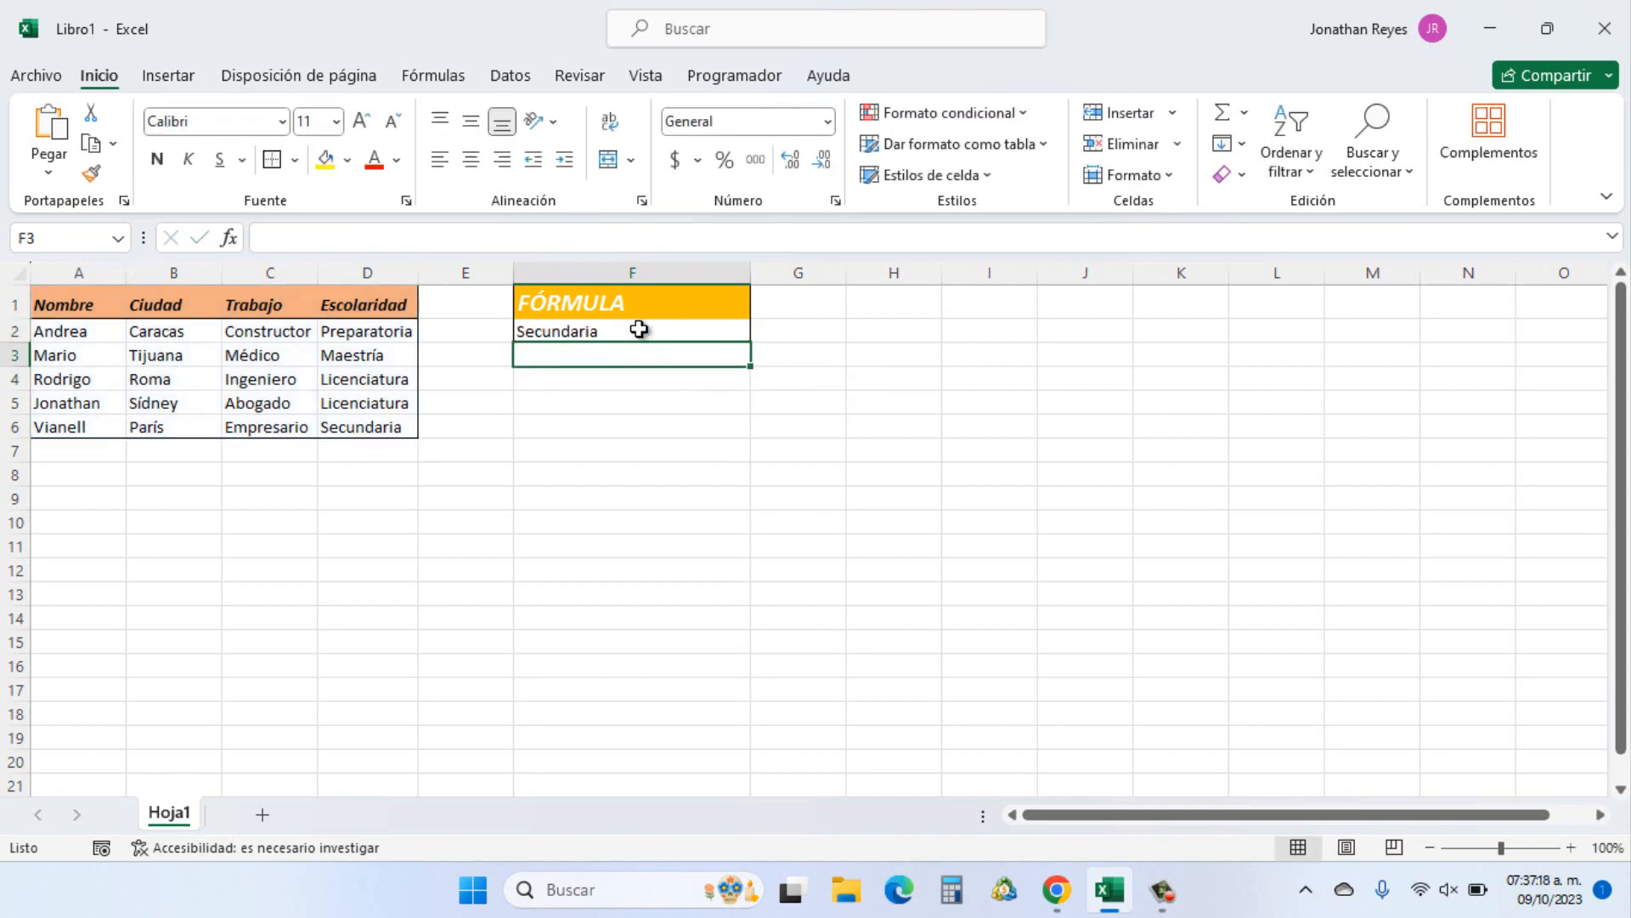
Review the INDICE formula in F2 and compare its result with the Escolaridad entry in D6.
left_click(344, 422)
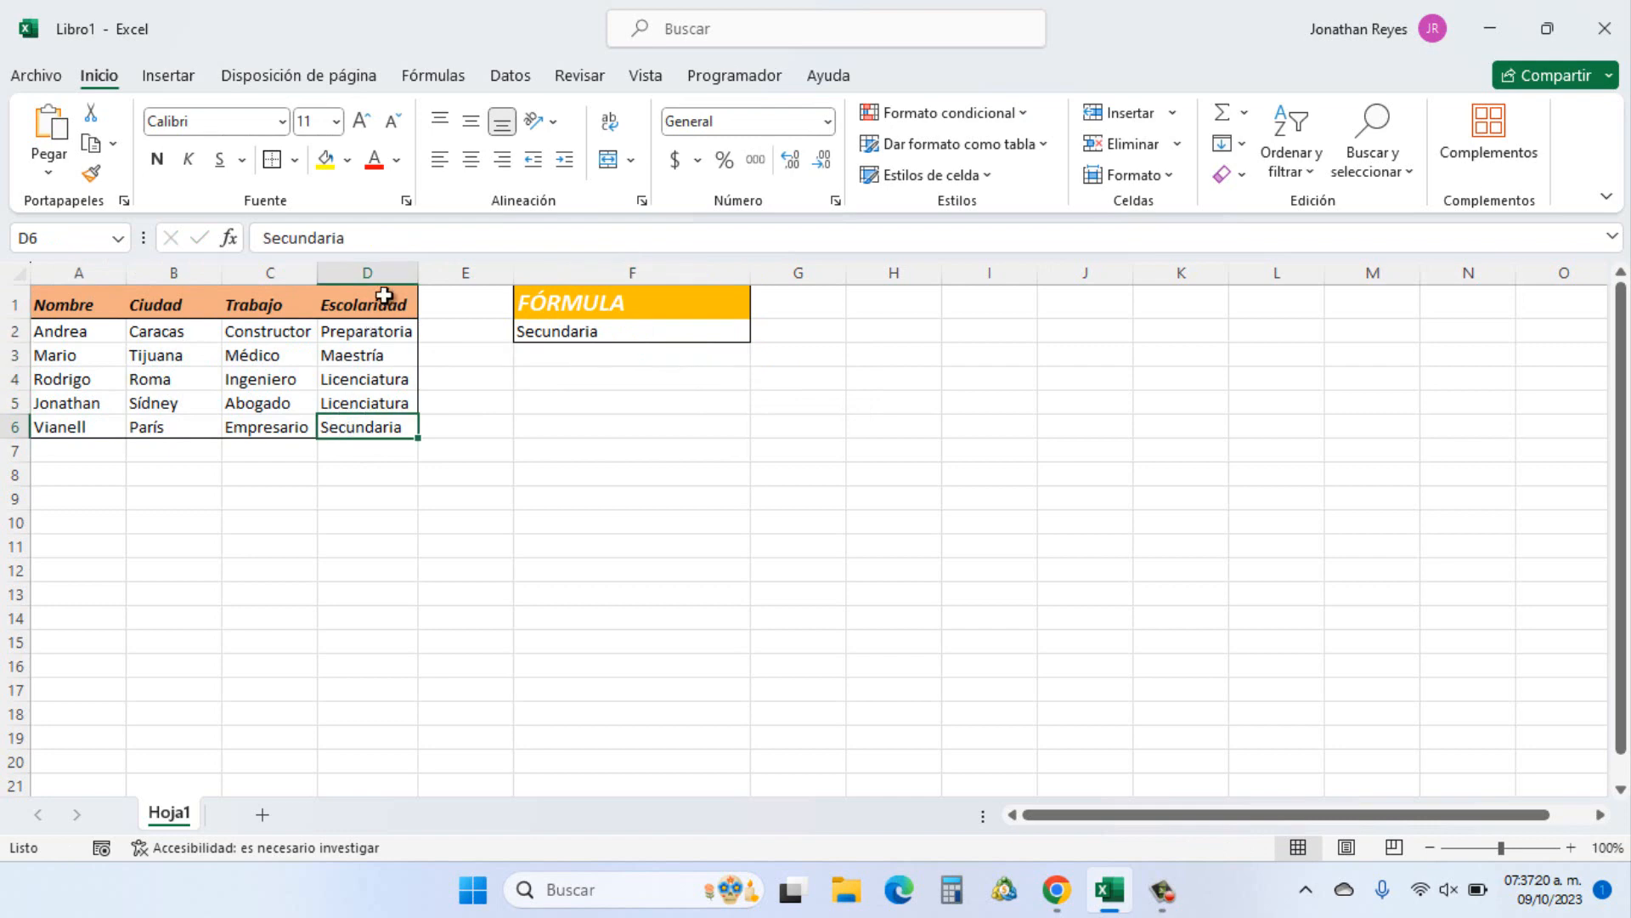
double_click(581, 332)
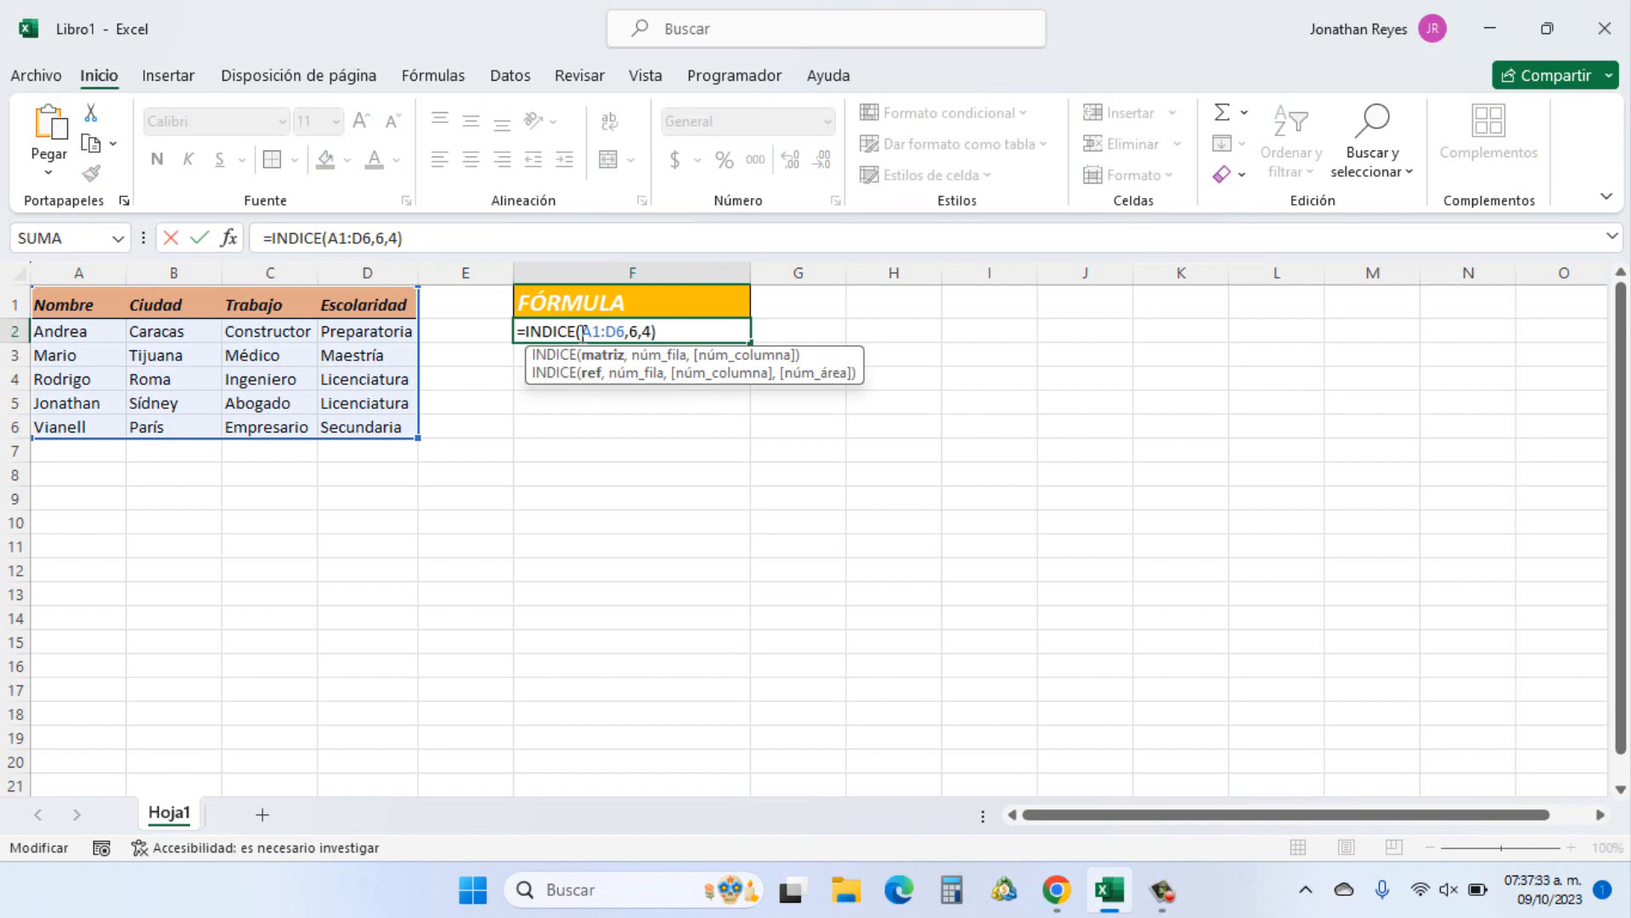
key("Return")
left_click_drag(576, 328, 666, 324)
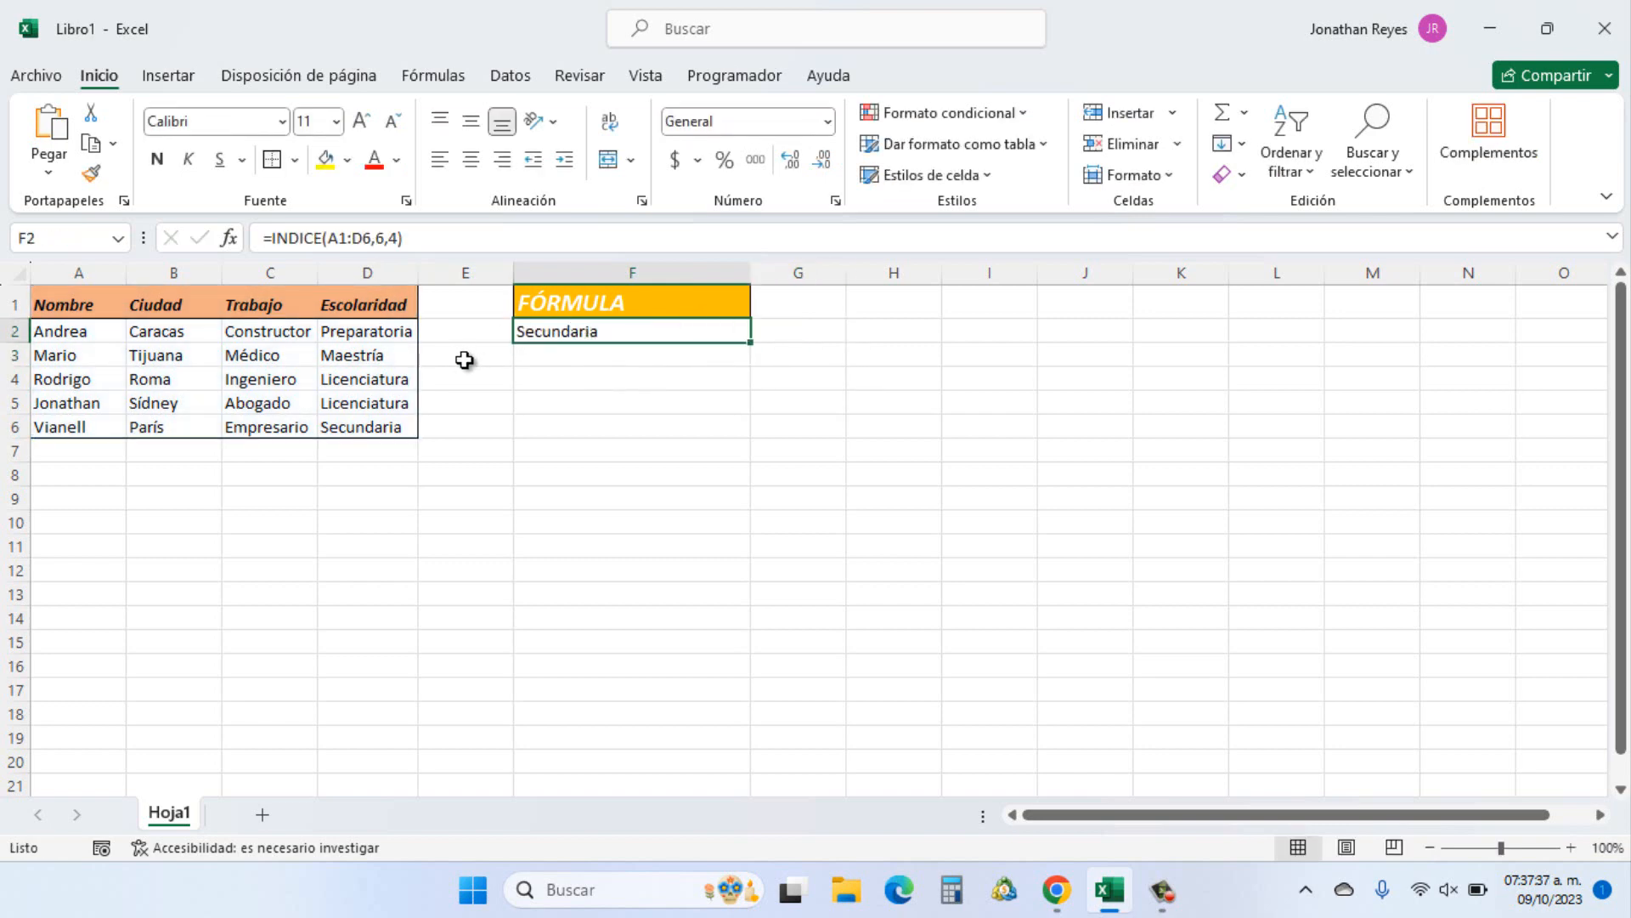
left_click(371, 444)
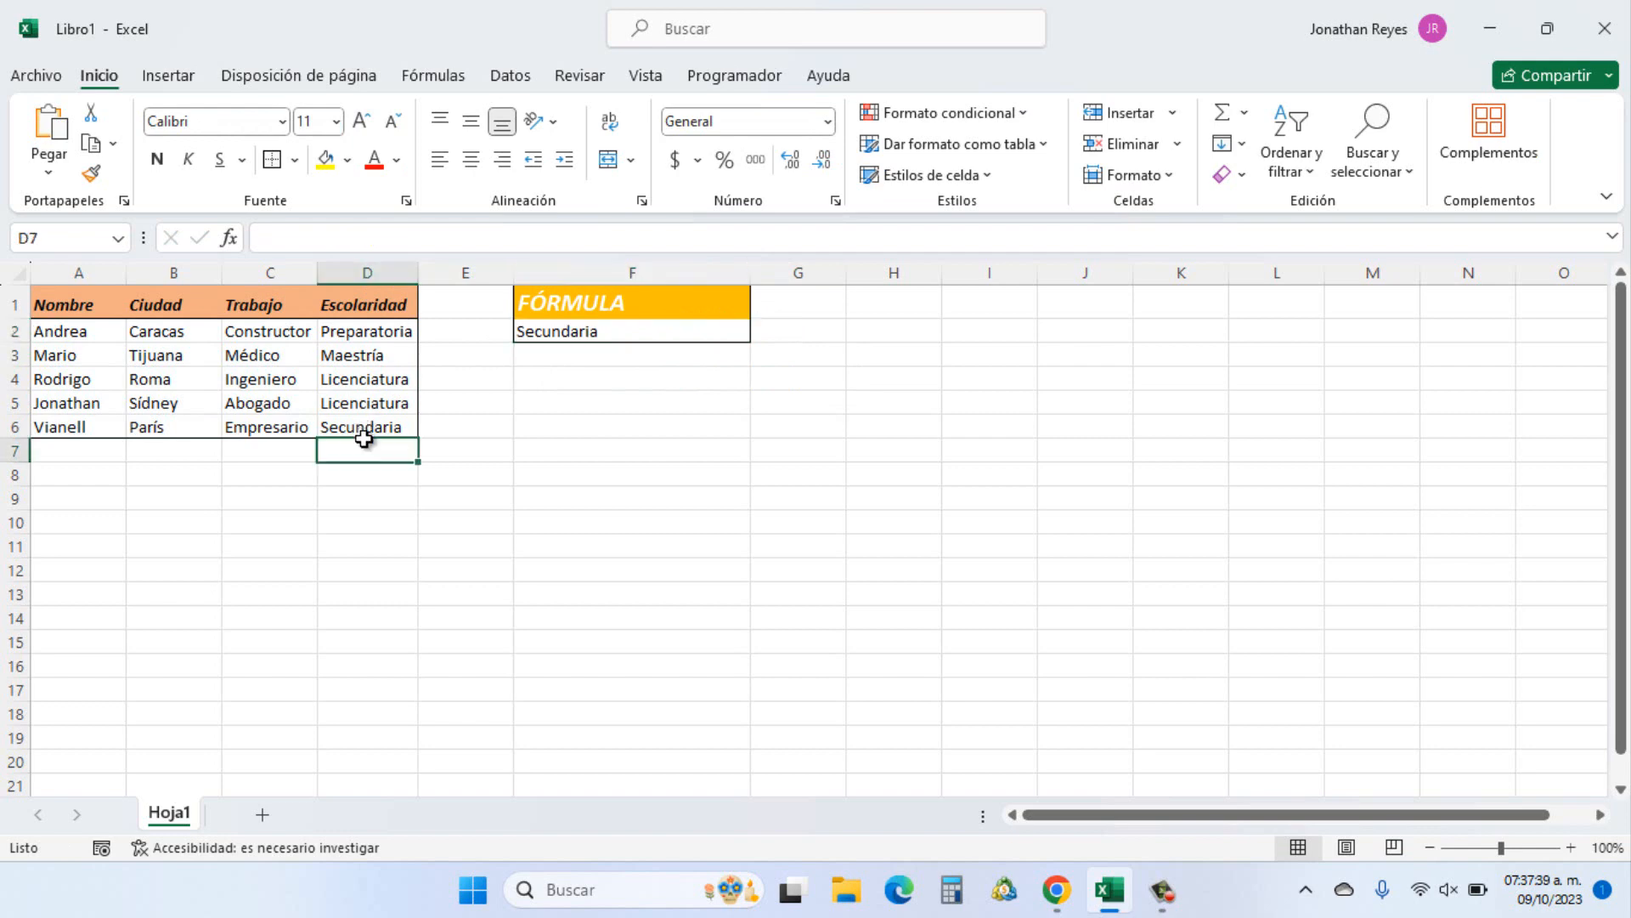
left_click(376, 429)
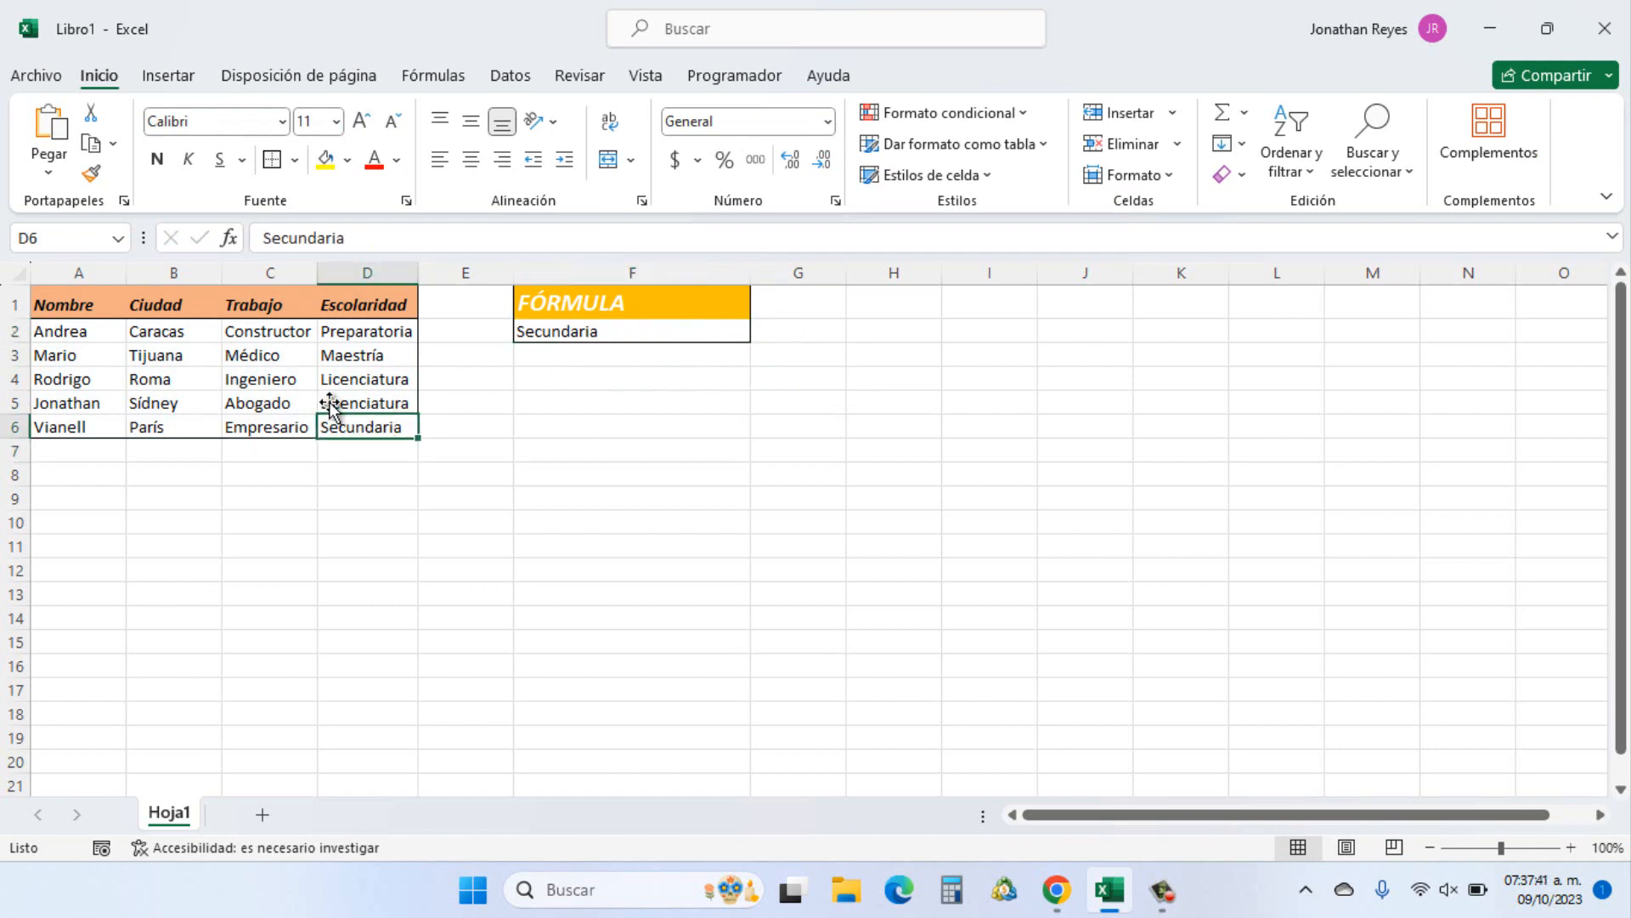
Change the INDICE formula in F2 to row 0 and column 1 so it returns the entire Nombre column of A1:D6.
left_click(92, 378)
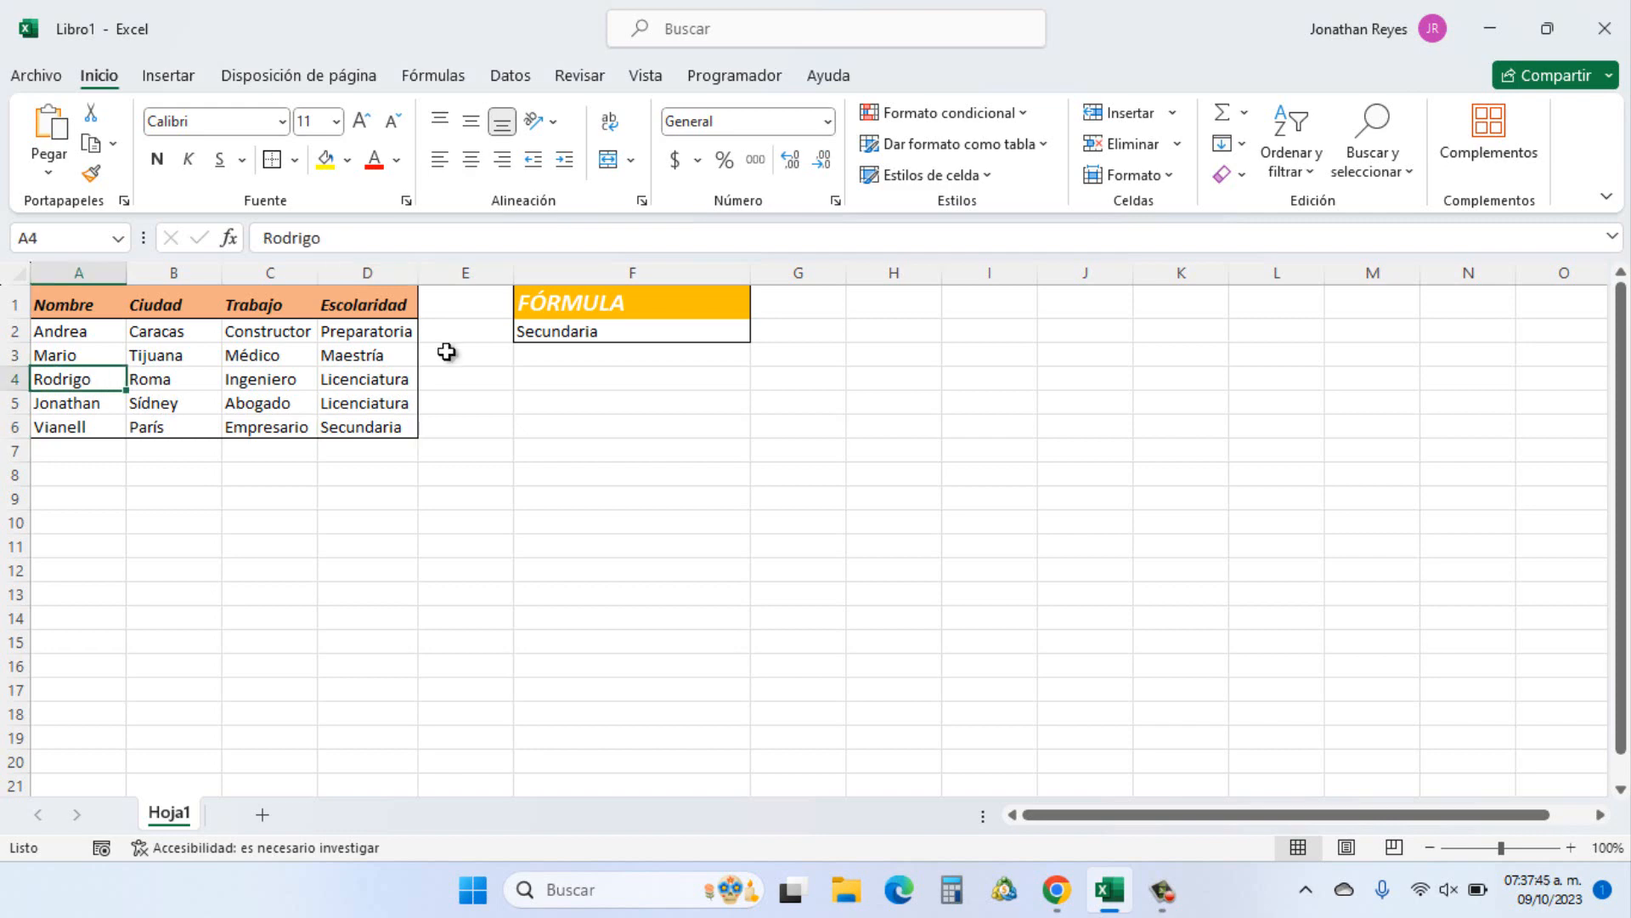
left_click(593, 336)
double_click(593, 335)
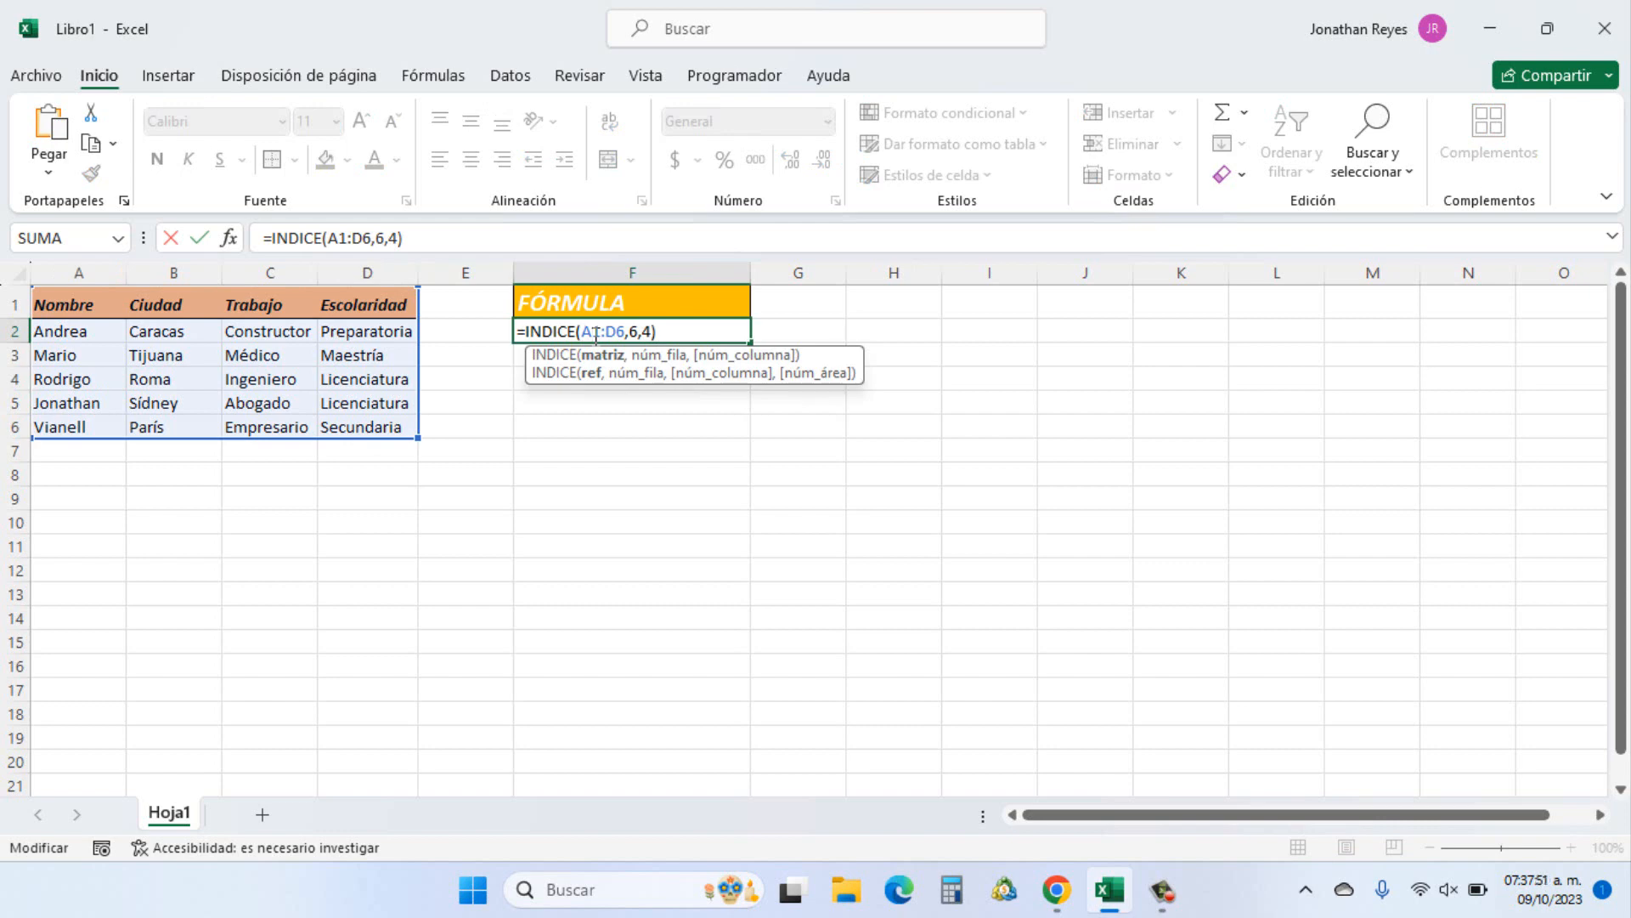
left_click(639, 331)
key("BackSpace")
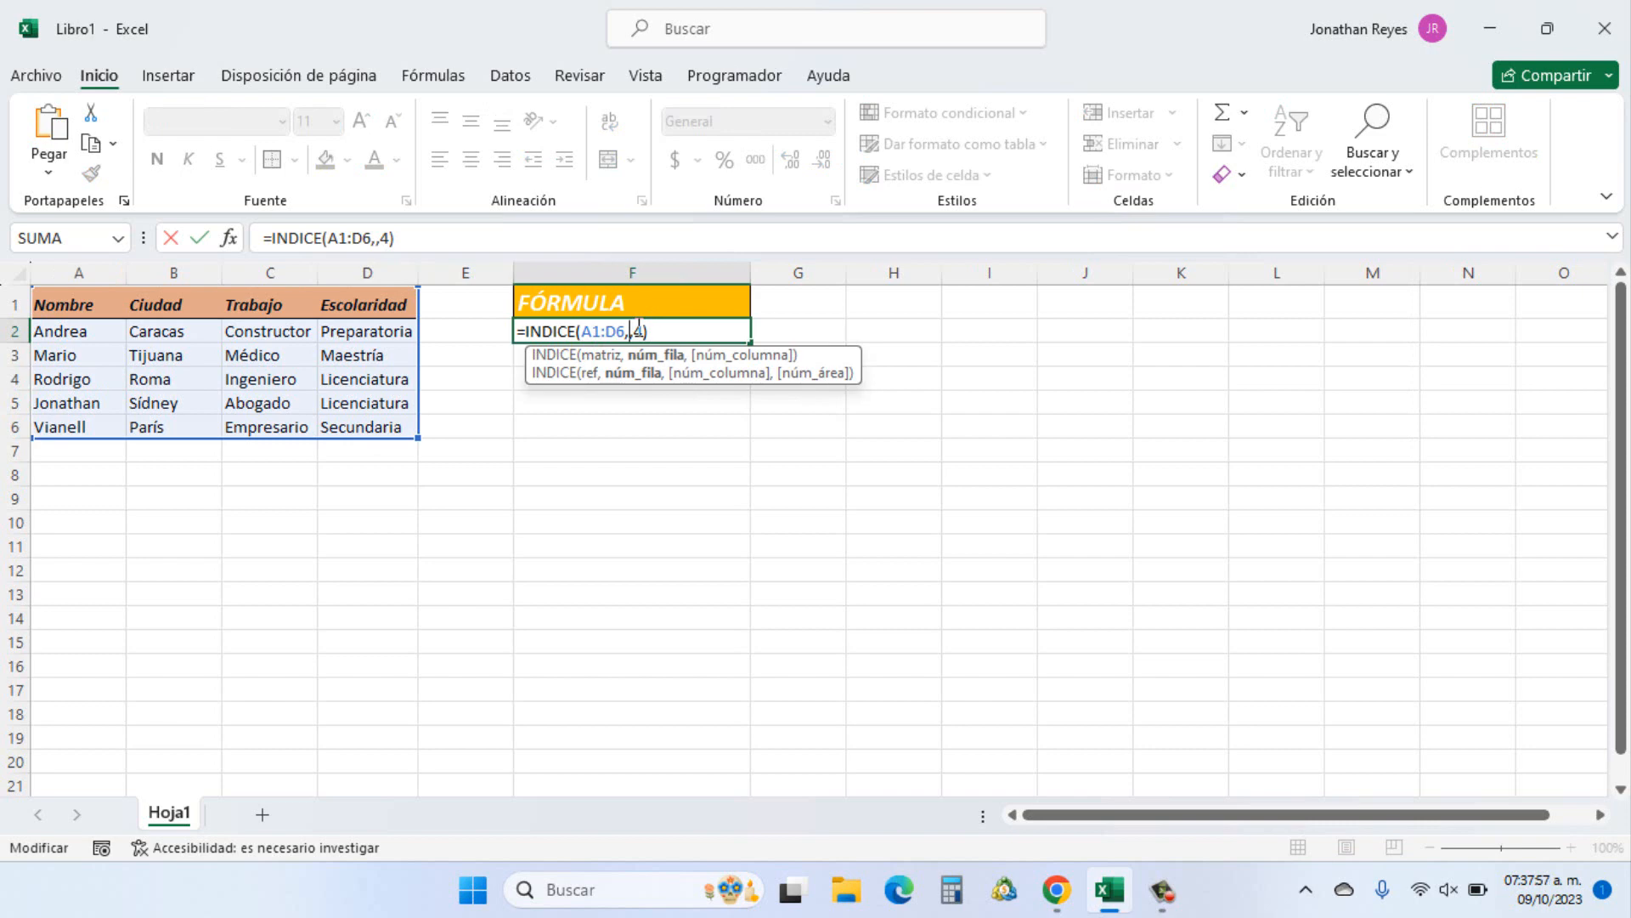
type("0")
left_click(650, 330)
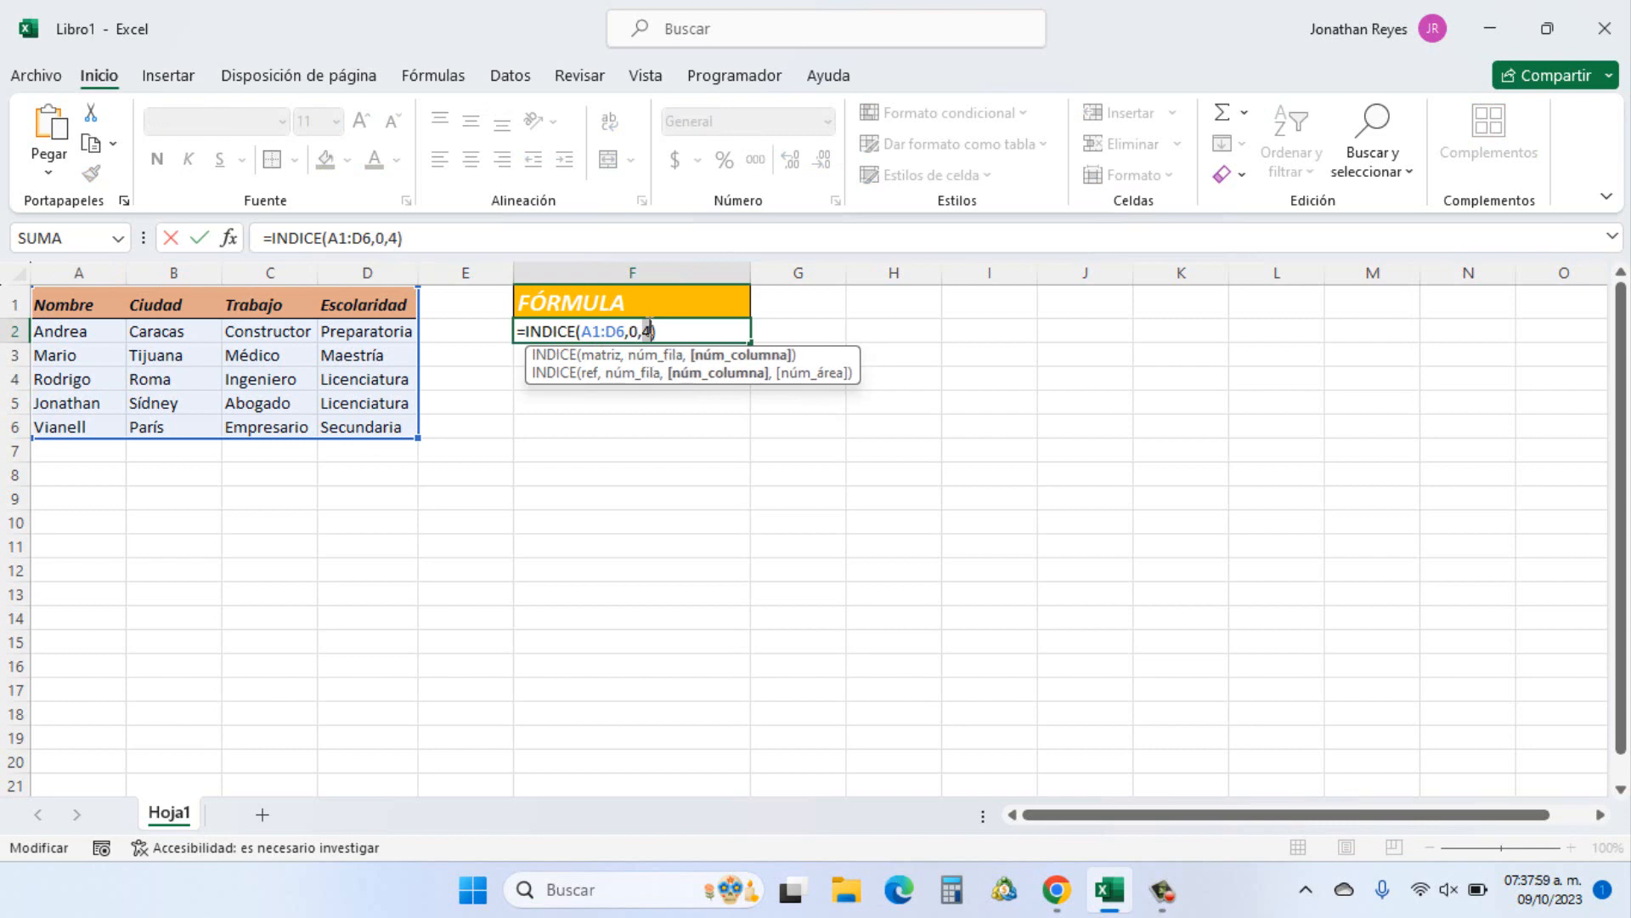
key("BackSpace")
type("1")
key("Return")
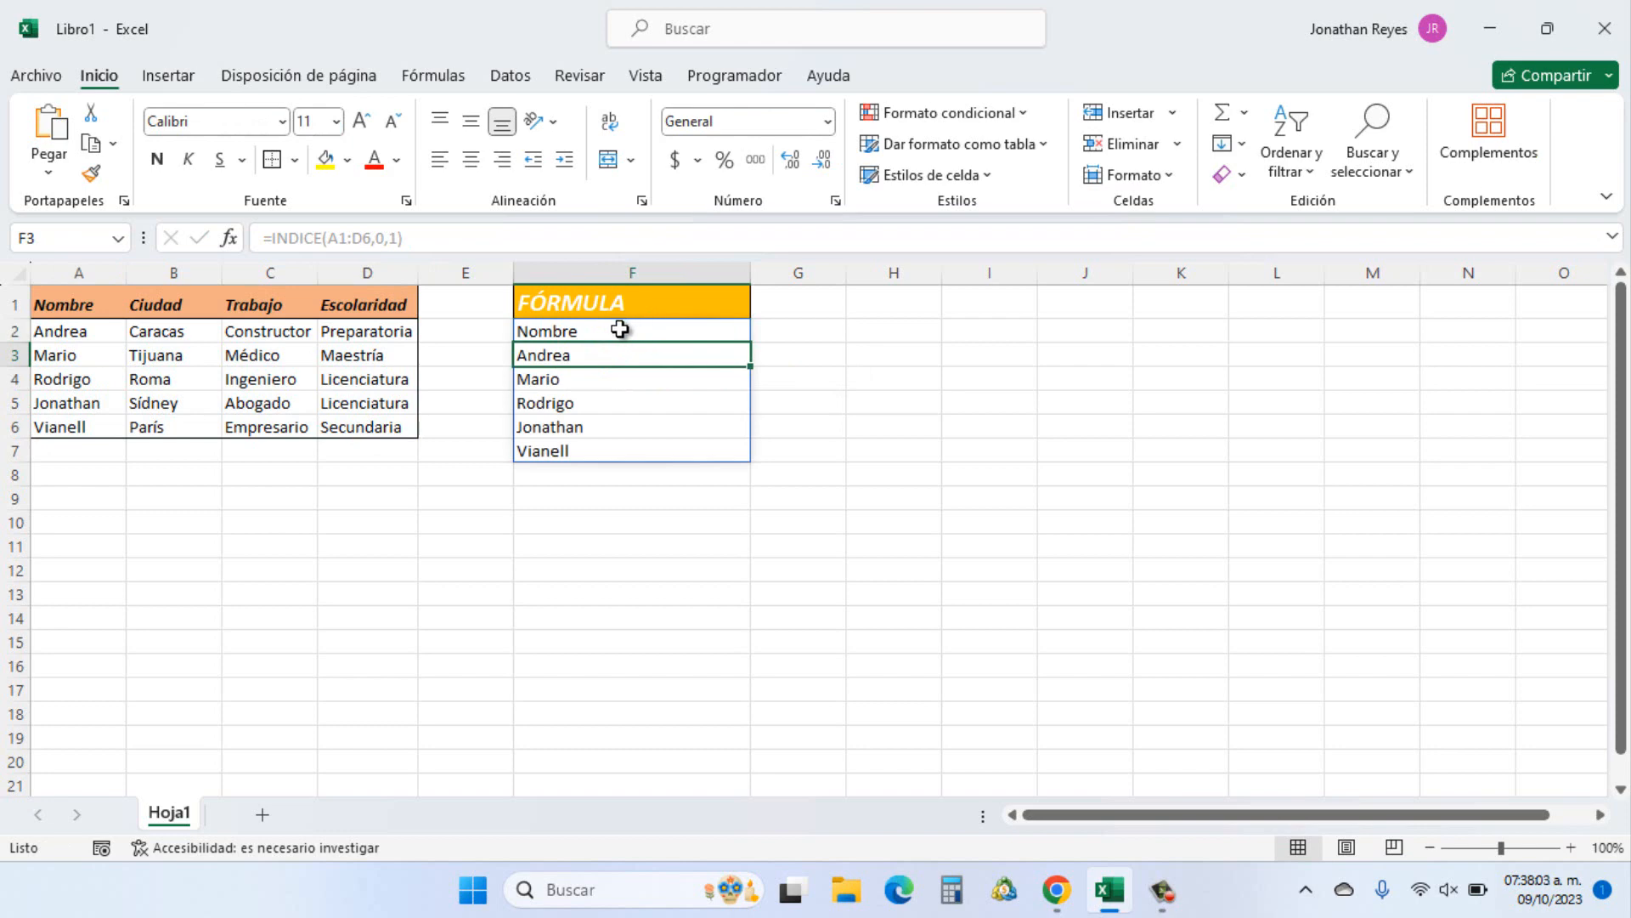
Compare the list returned from F2 downward with the table's header row and the Nombre column A1:A6.
left_click_drag(44, 304, 351, 308)
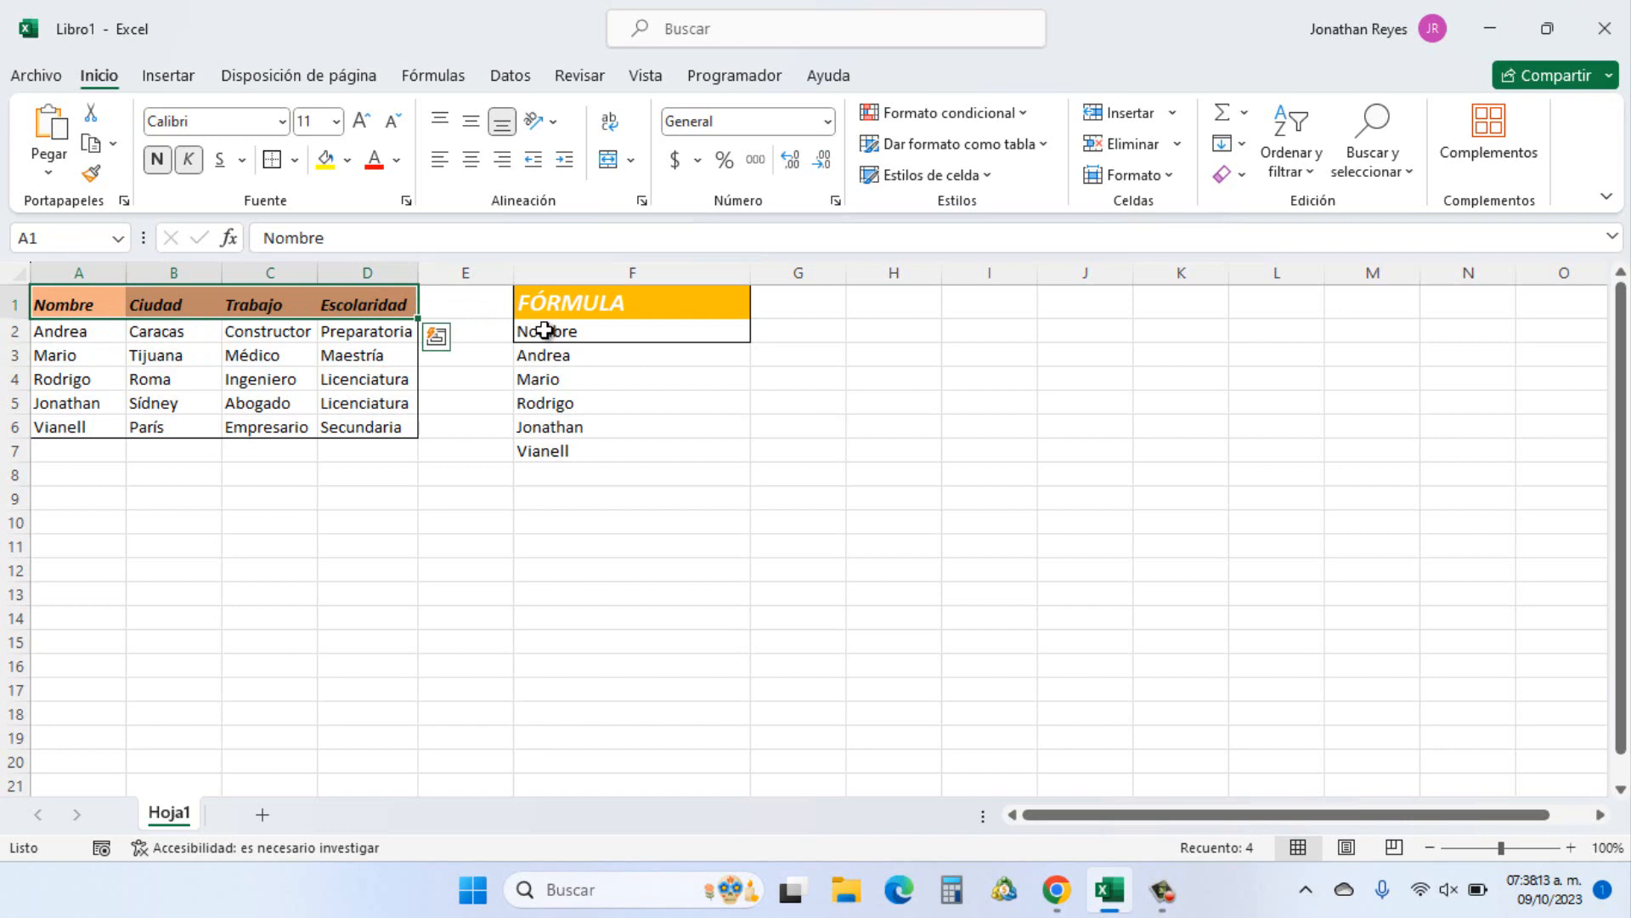
left_click_drag(95, 299, 90, 420)
left_click(571, 331)
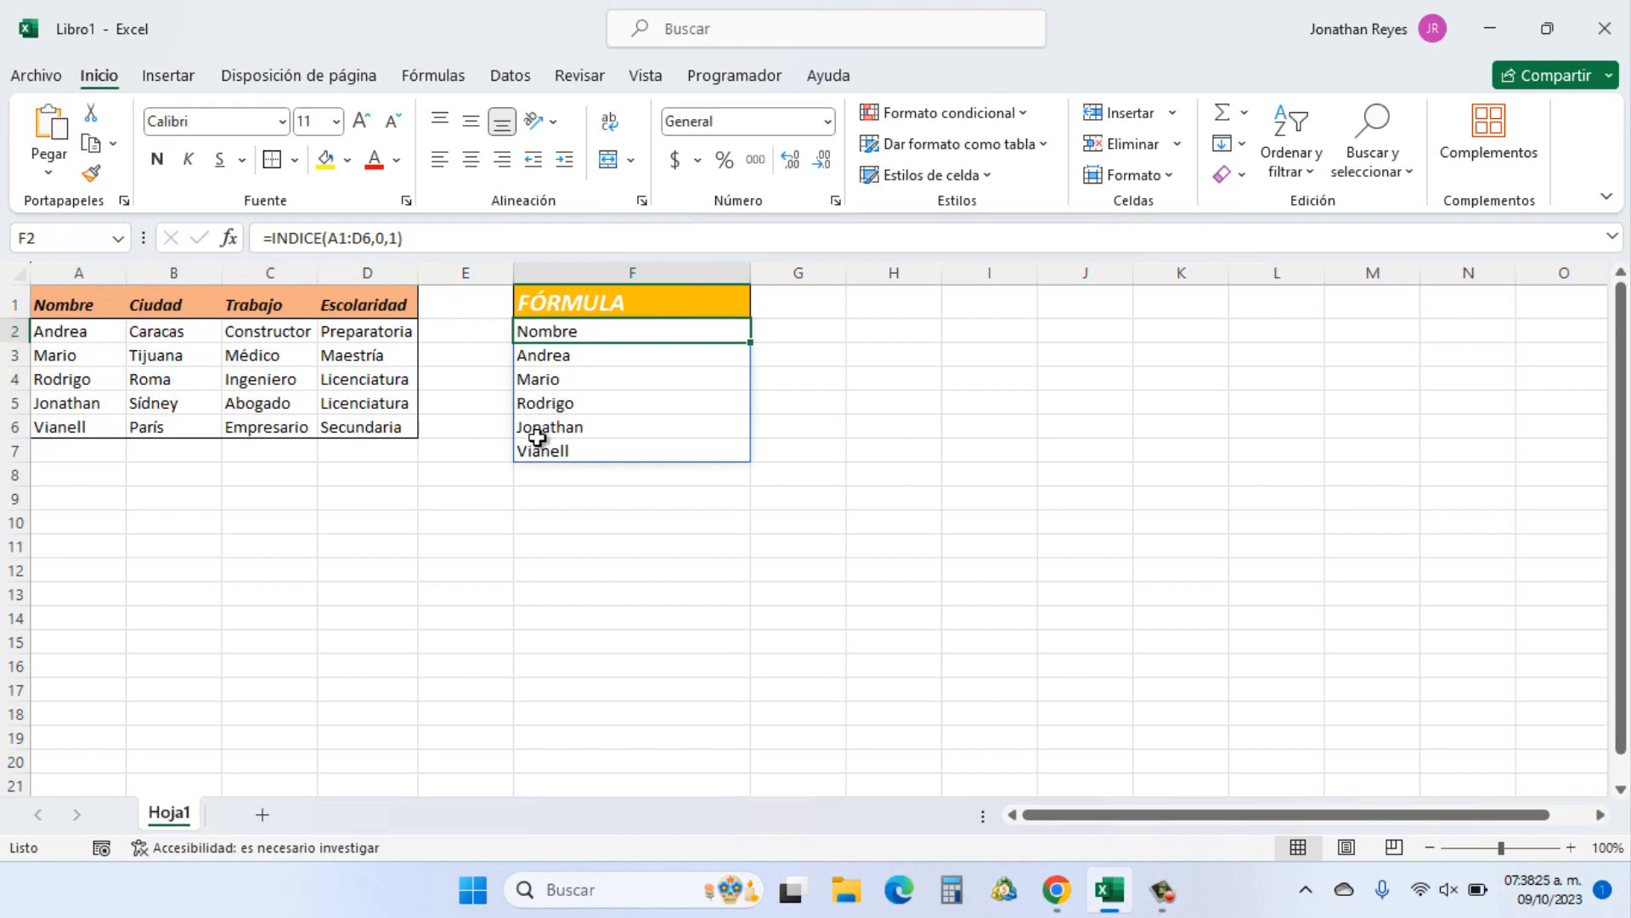
left_click_drag(94, 306, 81, 426)
left_click(88, 306)
left_click(596, 302)
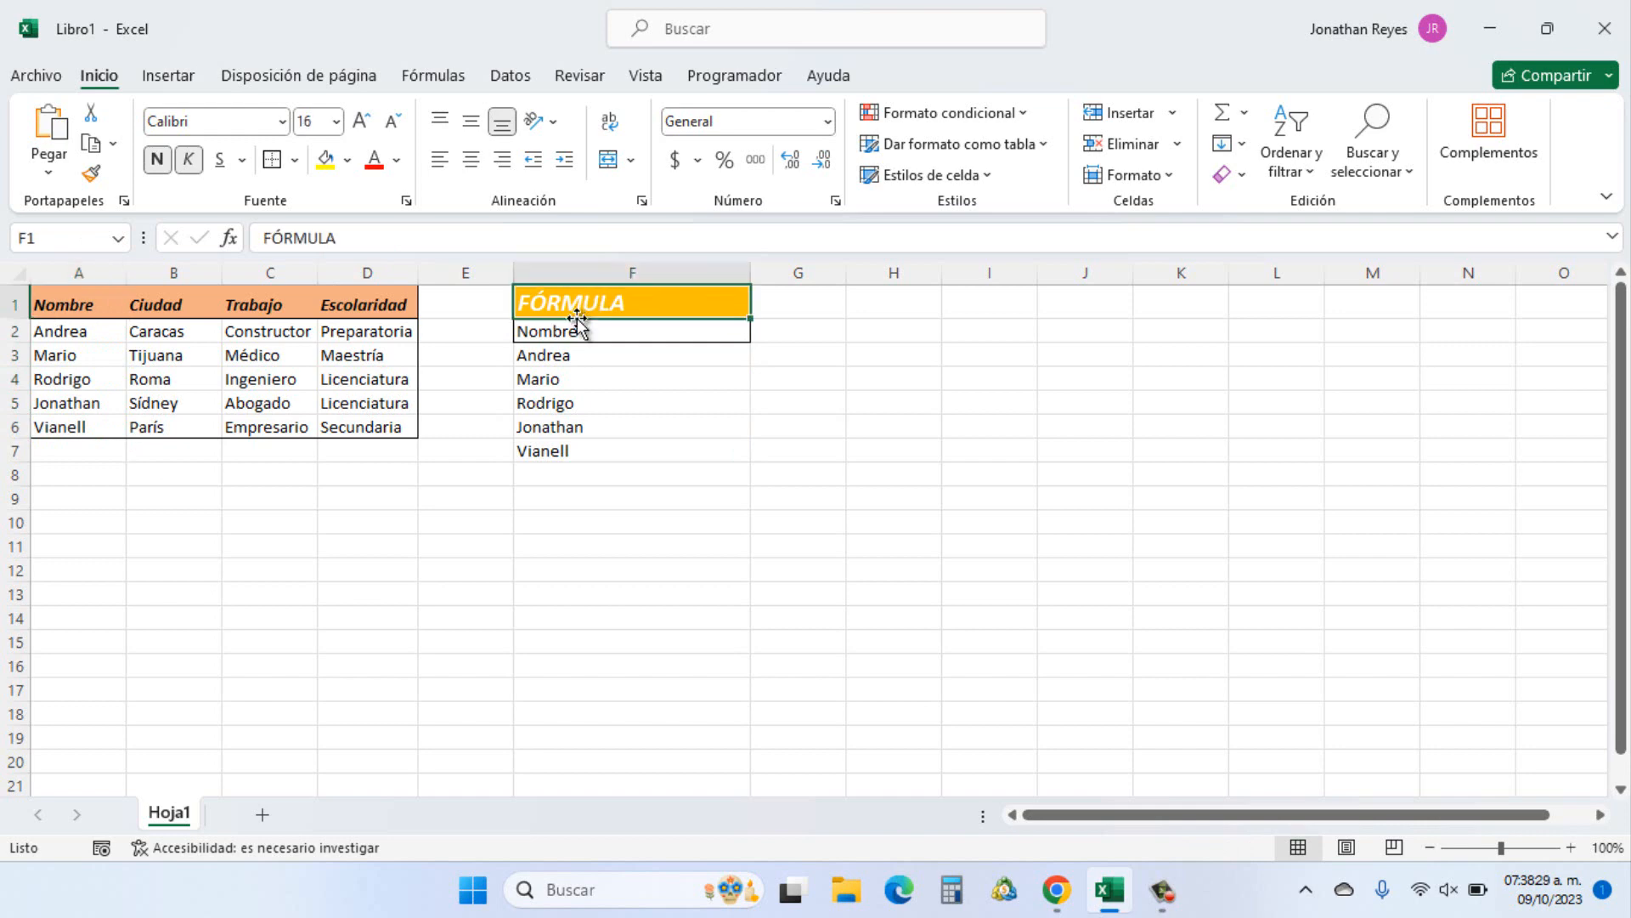
Set the INDICE column argument in F2 to 2, with row 0, to return the entire Ciudad column of A1:D6.
left_click(565, 330)
double_click(565, 329)
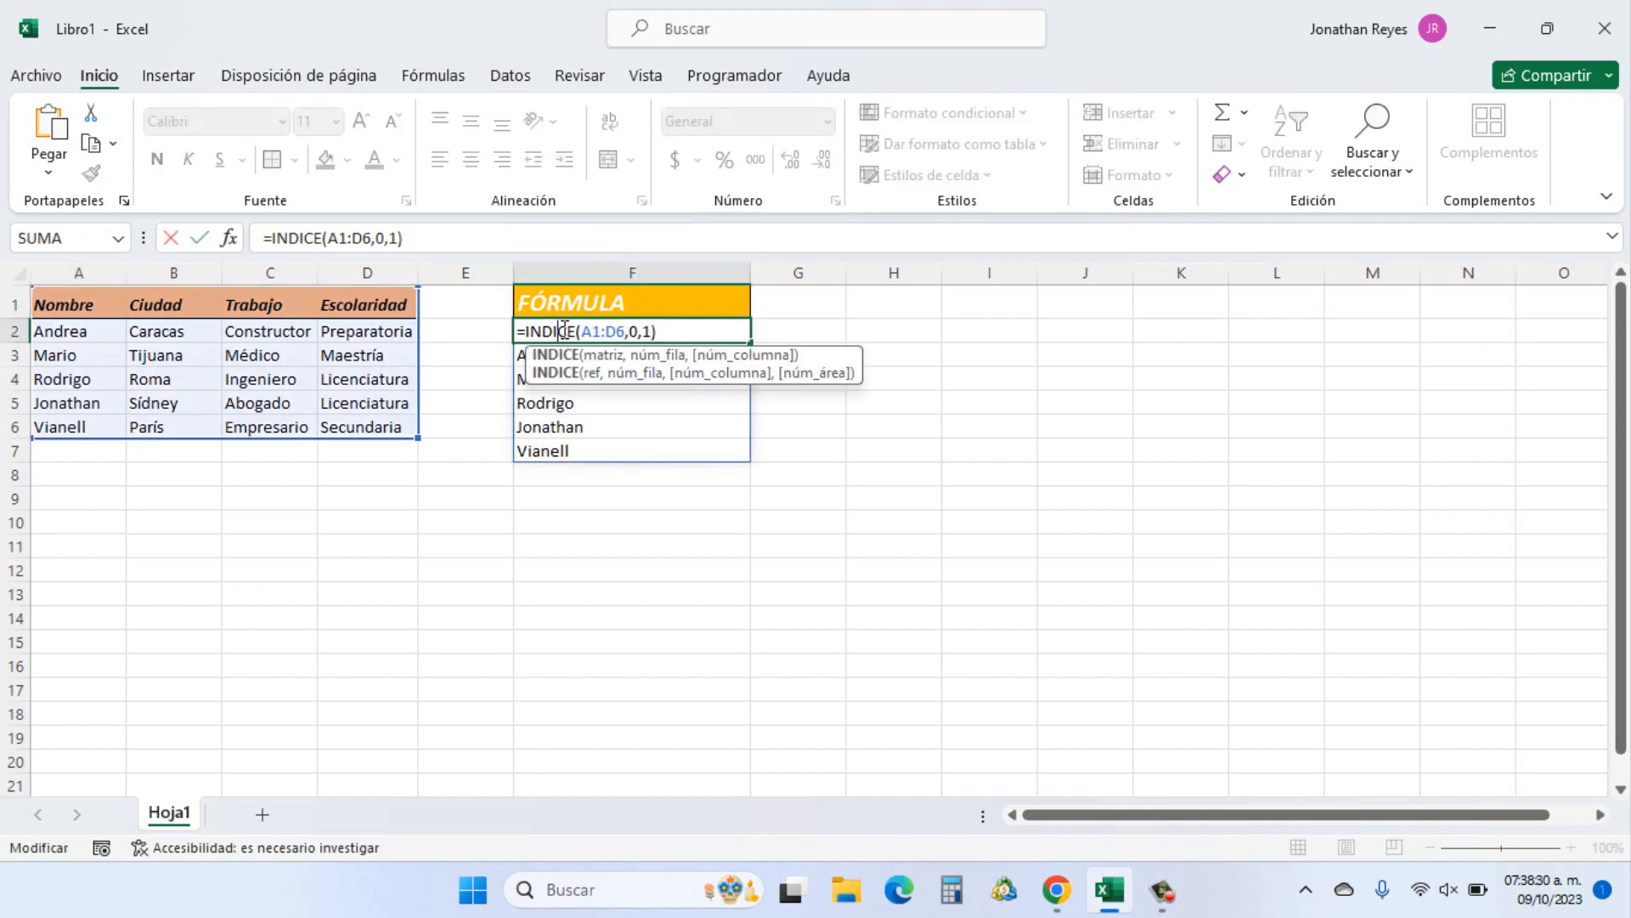
double_click(638, 331)
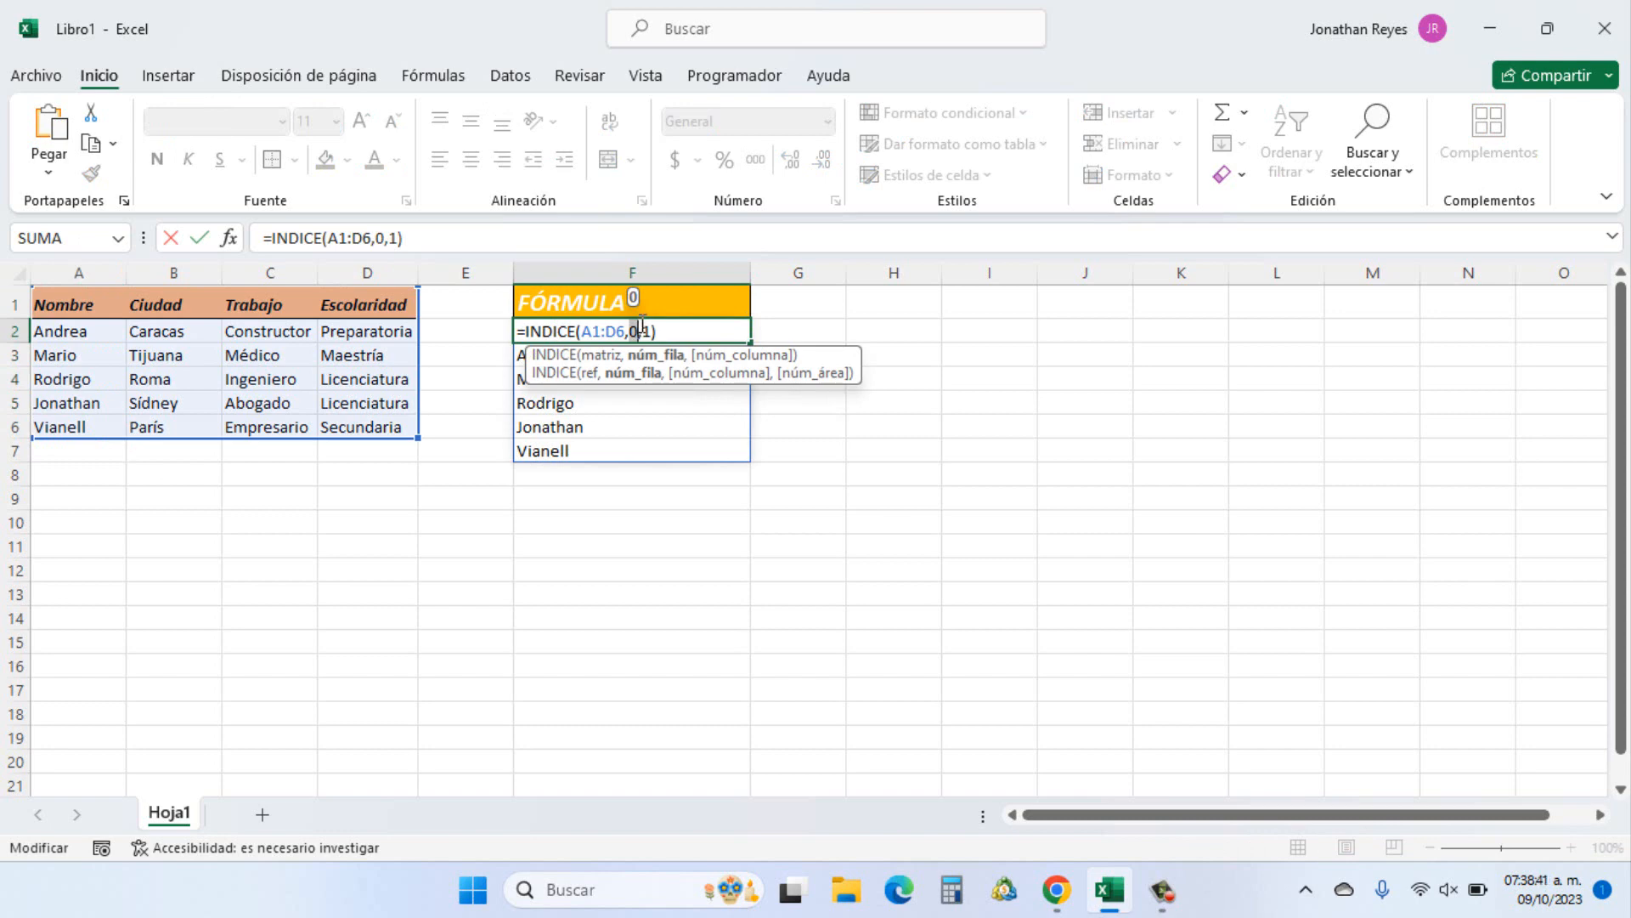
left_click_drag(642, 331, 657, 333)
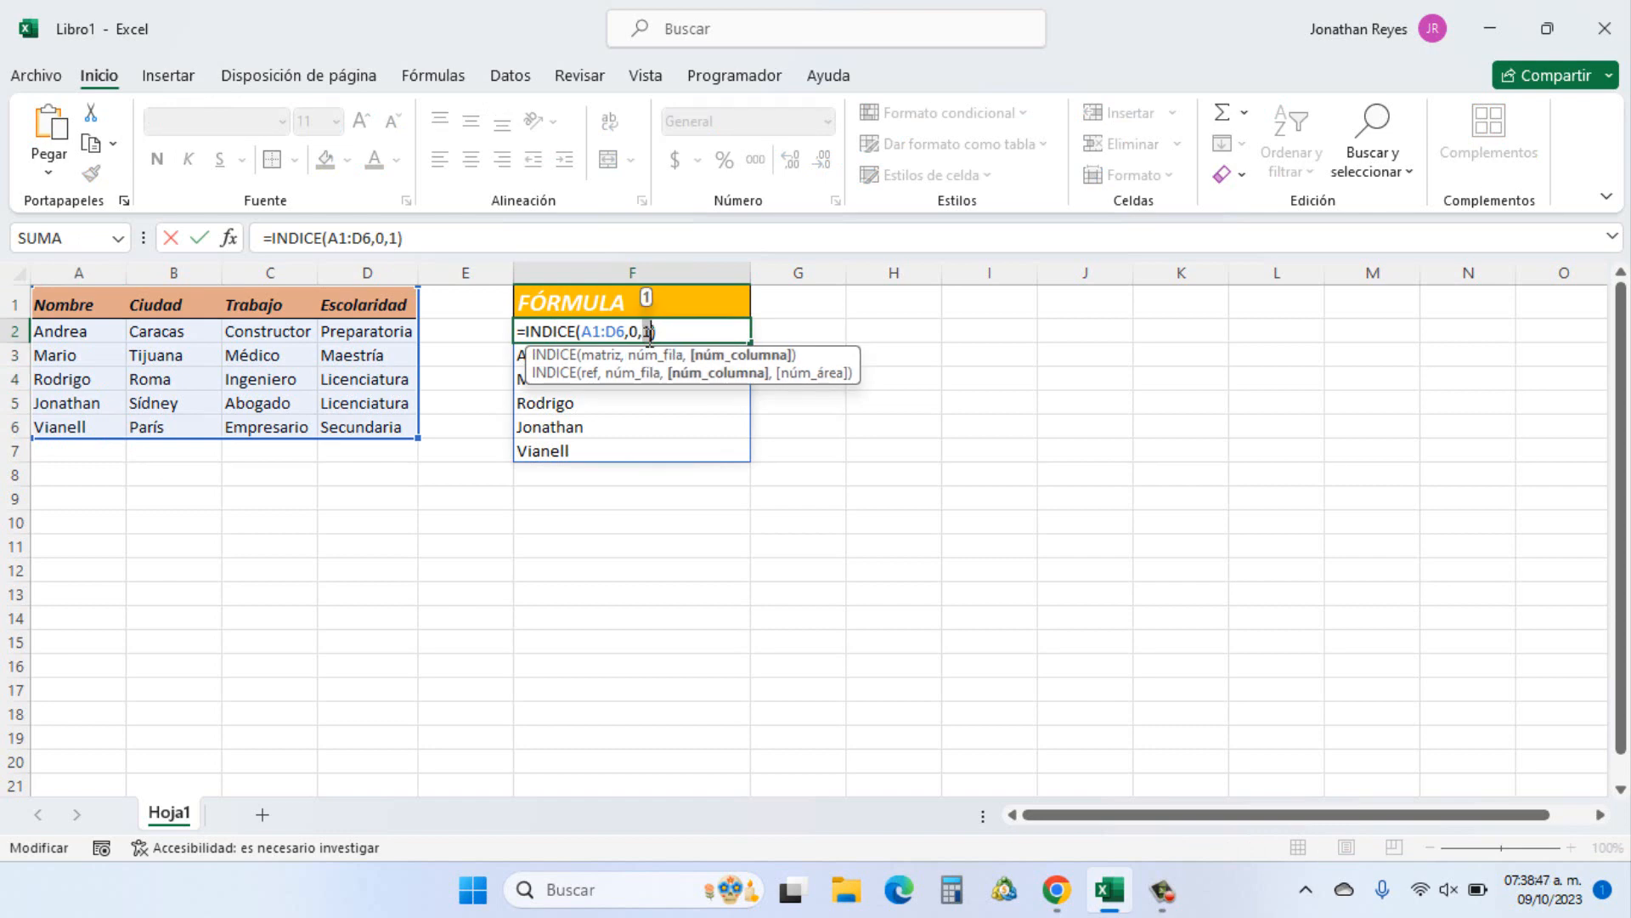
type("2")
key("Return")
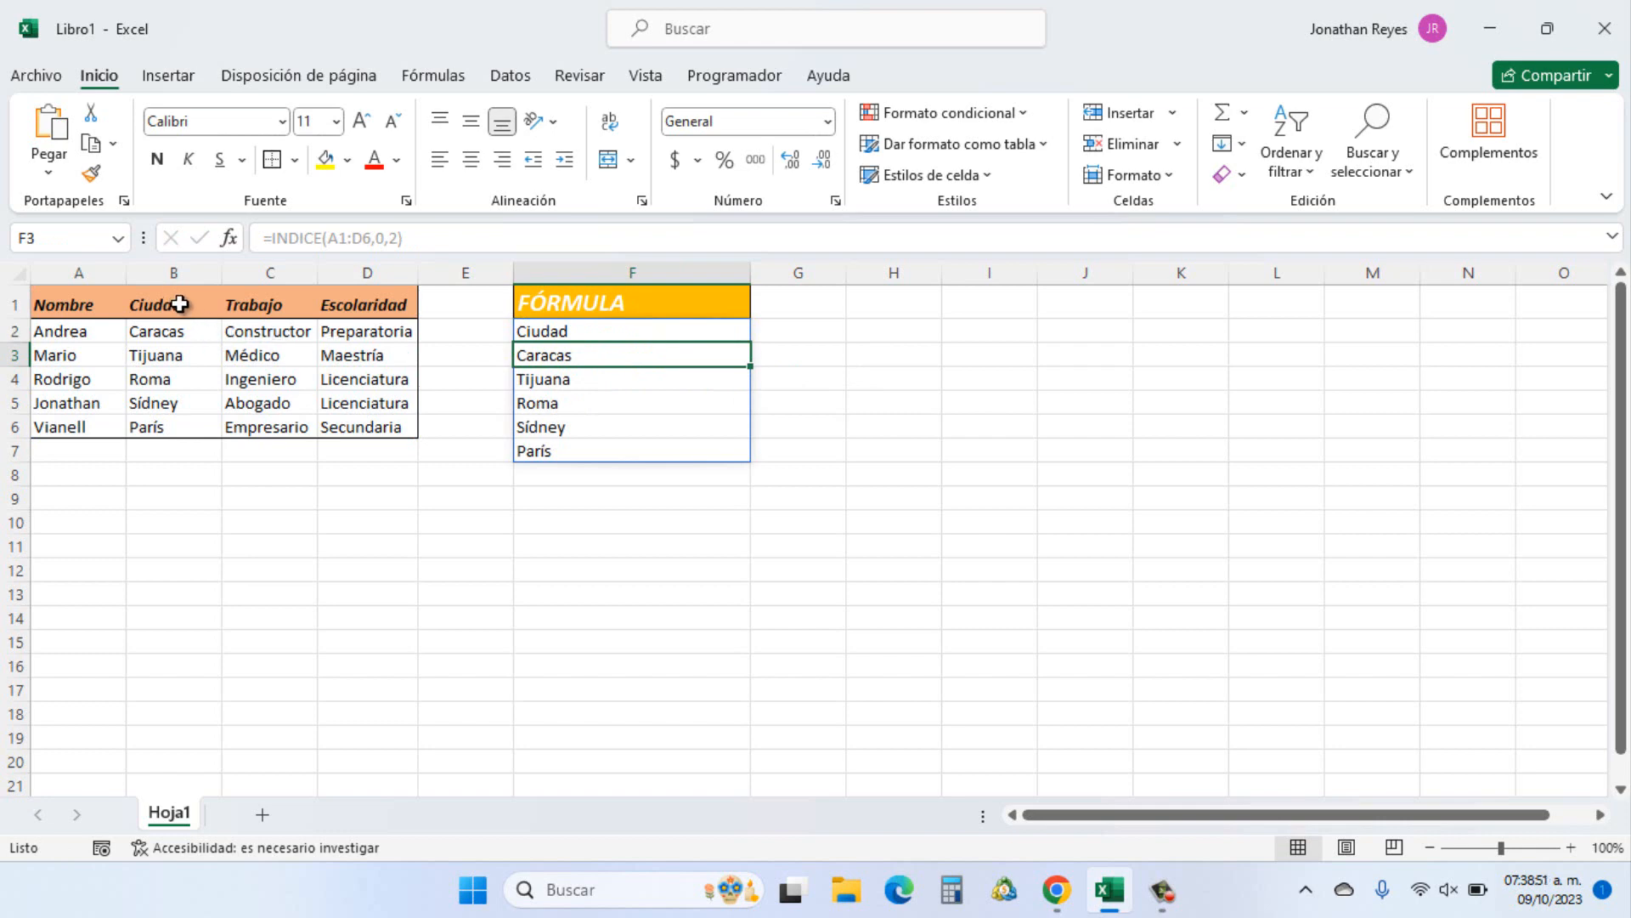
Compare the list returned from F2 downward with the Ciudad column B1:B6, entry by entry.
left_click_drag(179, 304, 179, 471)
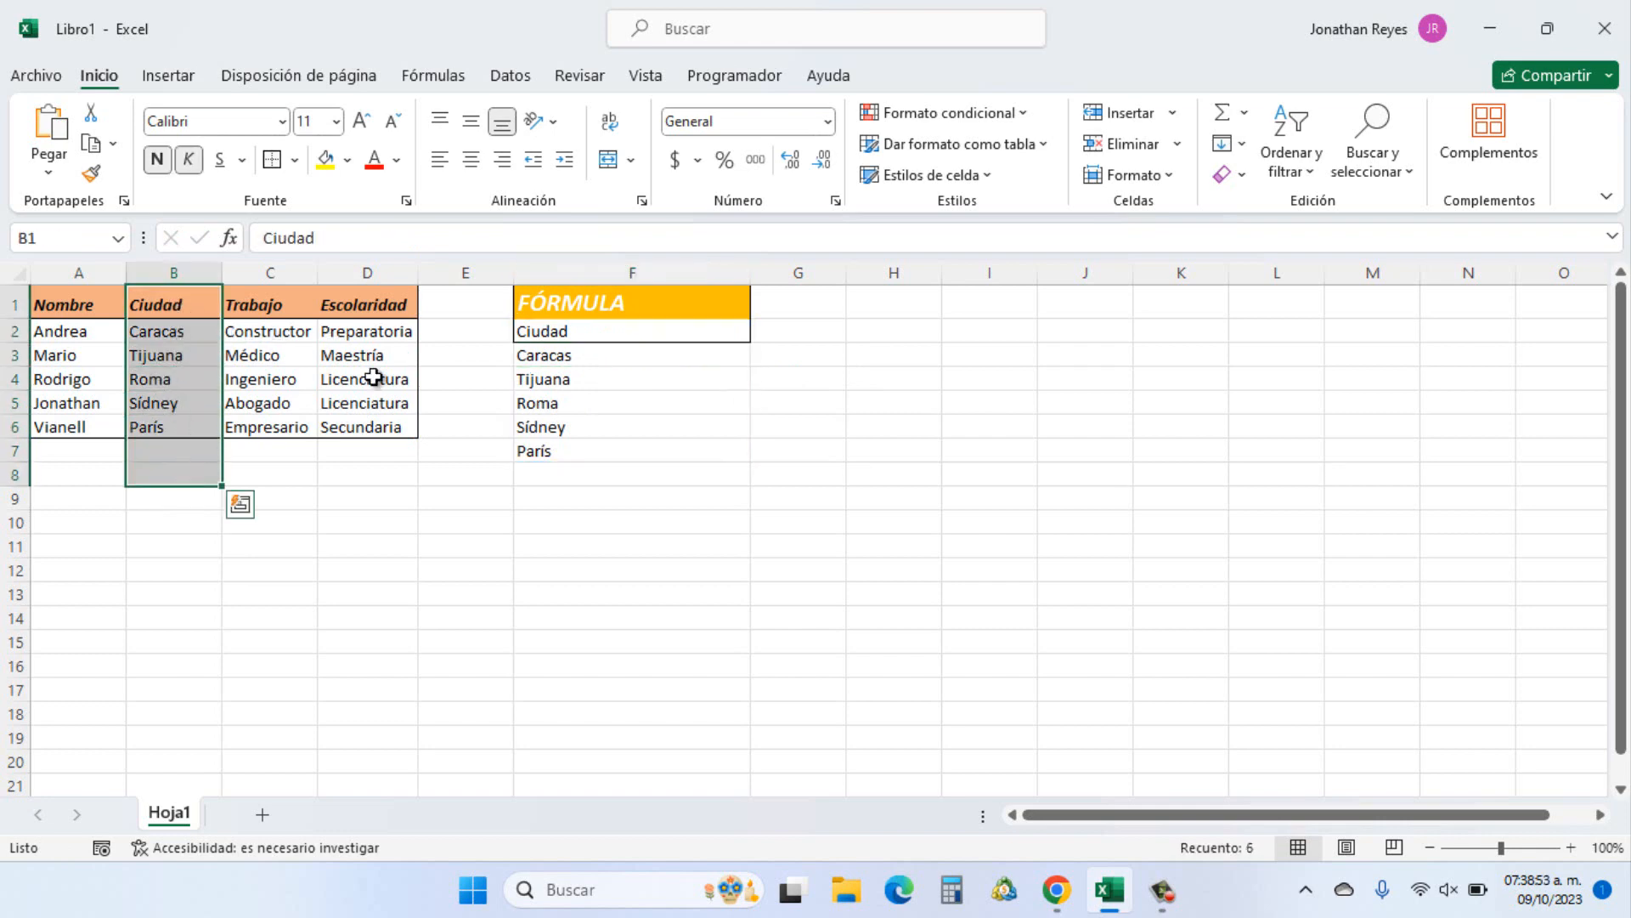
left_click_drag(601, 331, 580, 406)
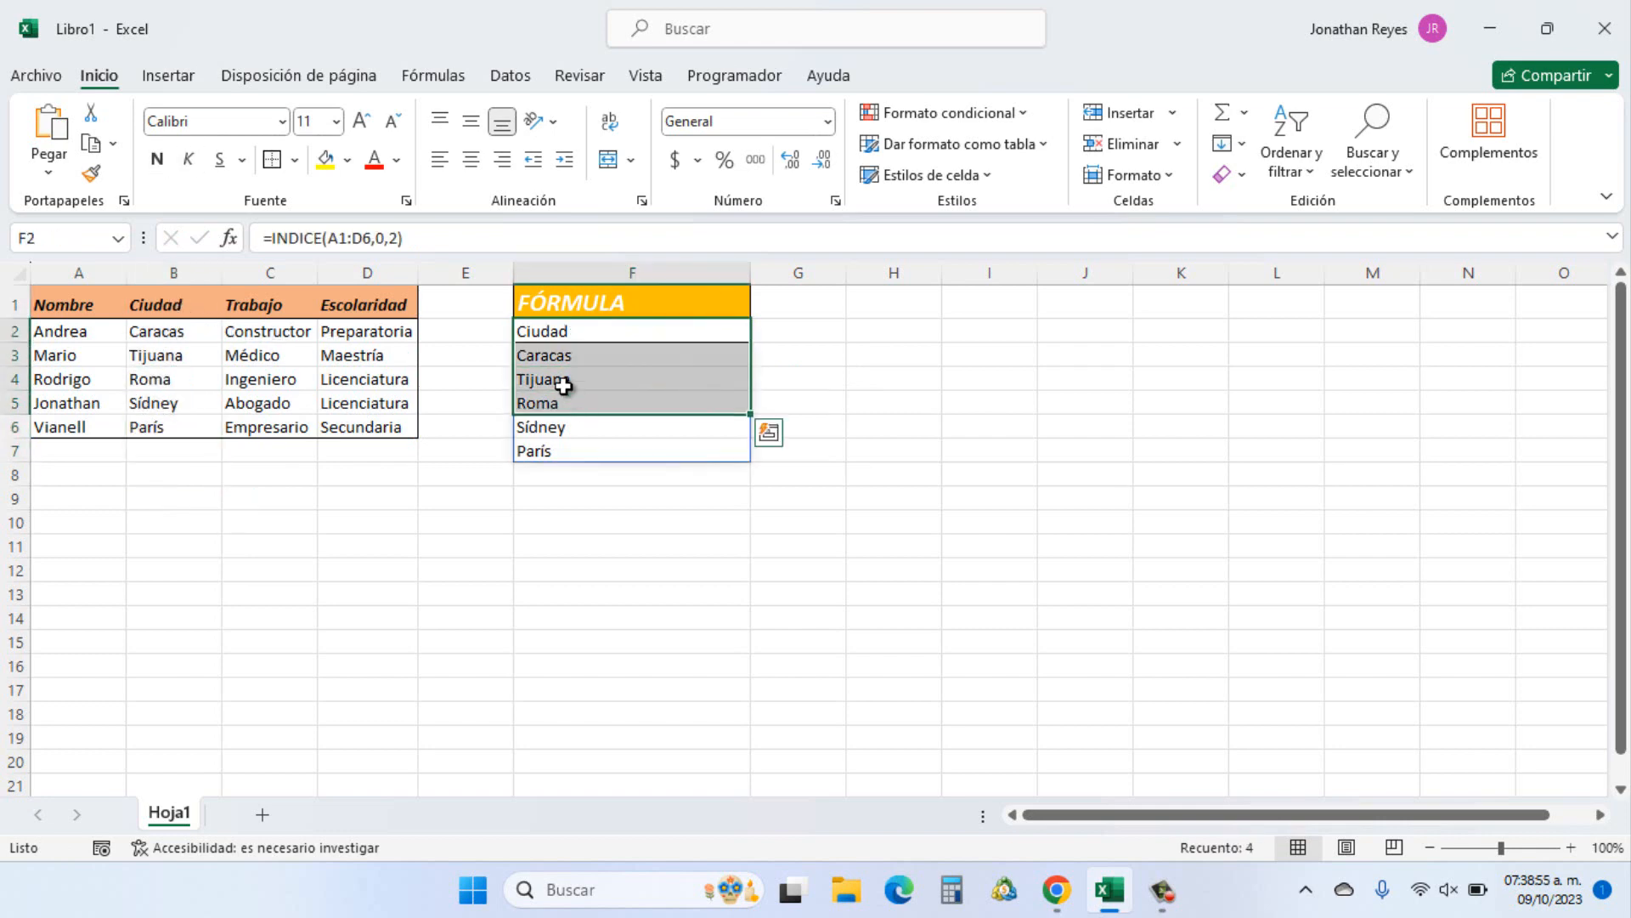
left_click(545, 335)
left_click(539, 360)
left_click(537, 378)
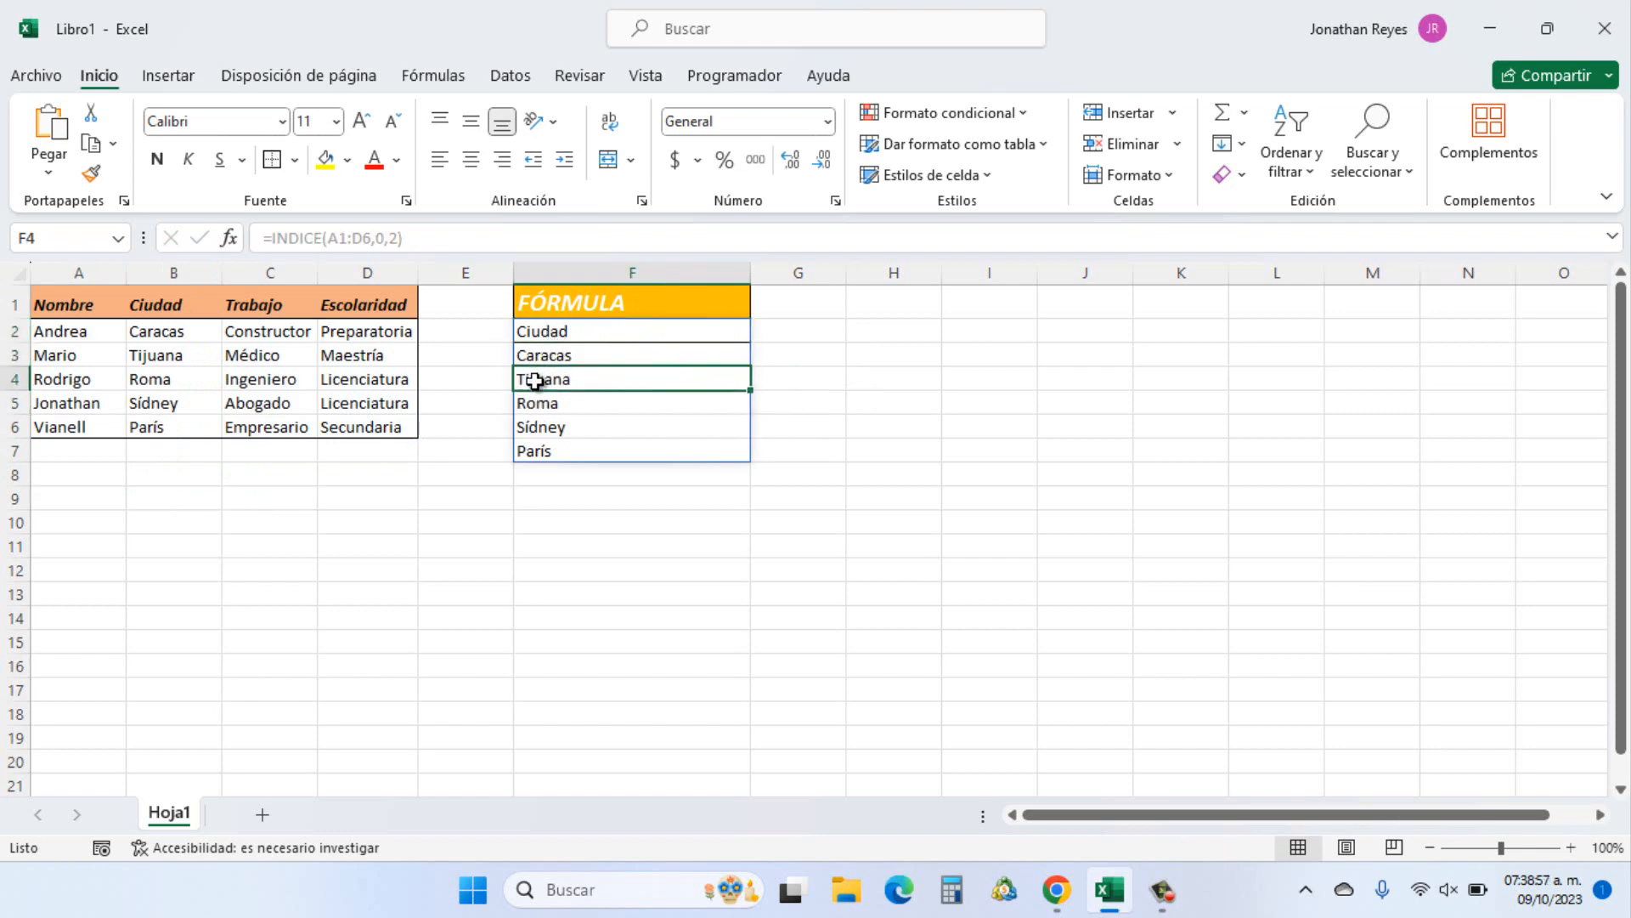
left_click(536, 402)
left_click(535, 425)
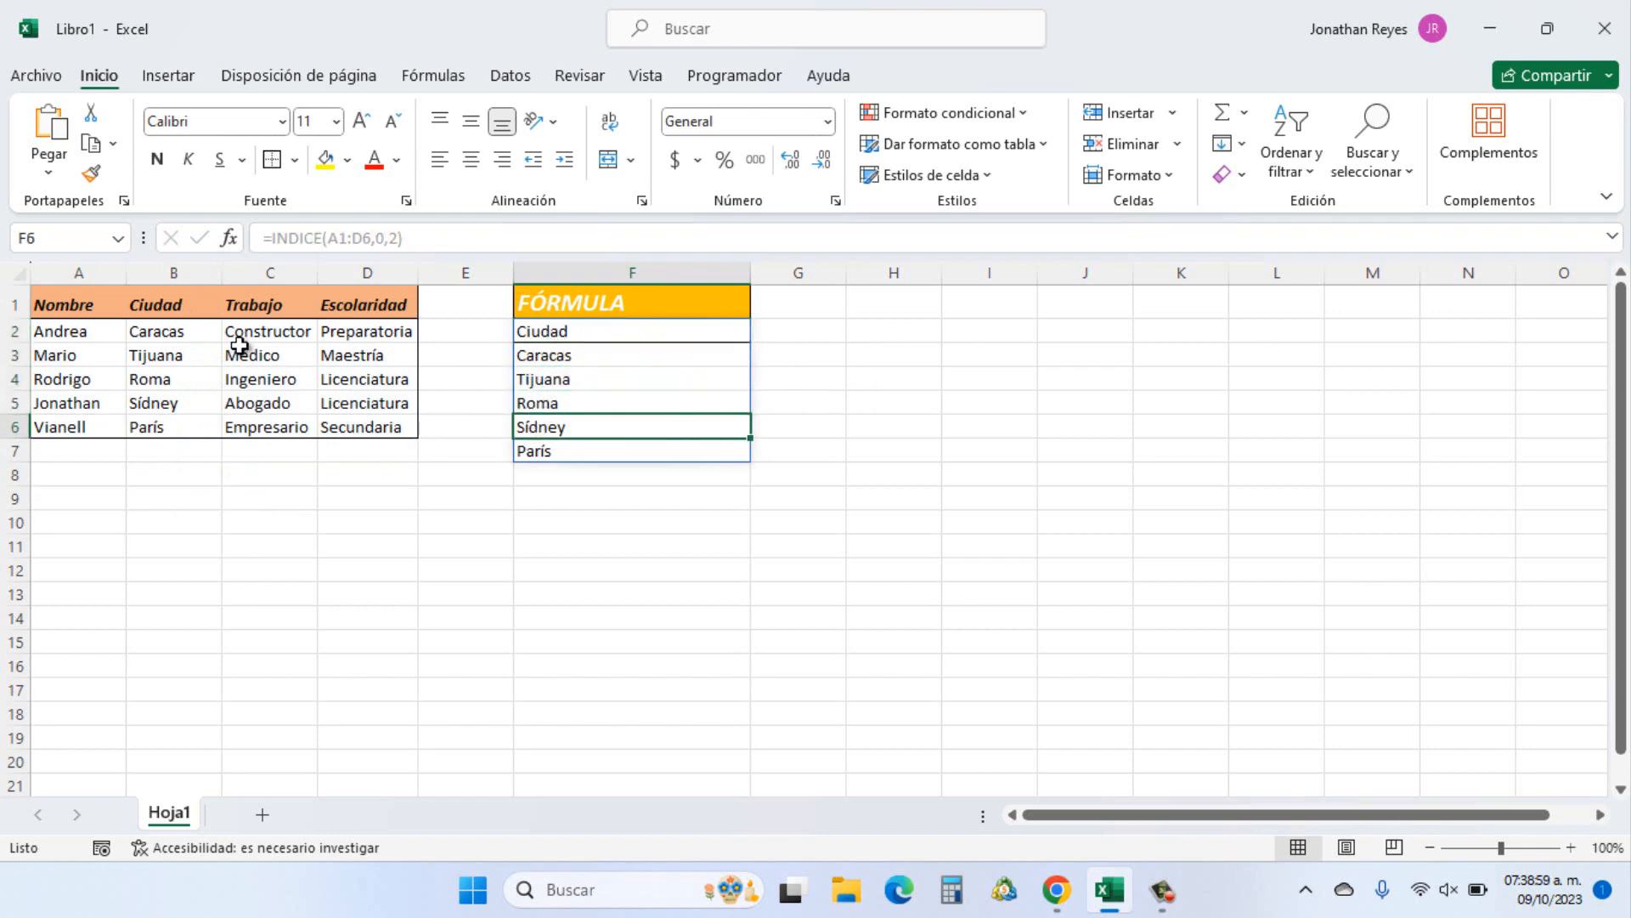
left_click_drag(202, 334, 218, 354)
Set the INDICE column argument in F2 to 3 to return the entire Trabajo column, and check it against column C.
left_click(615, 331)
double_click(615, 330)
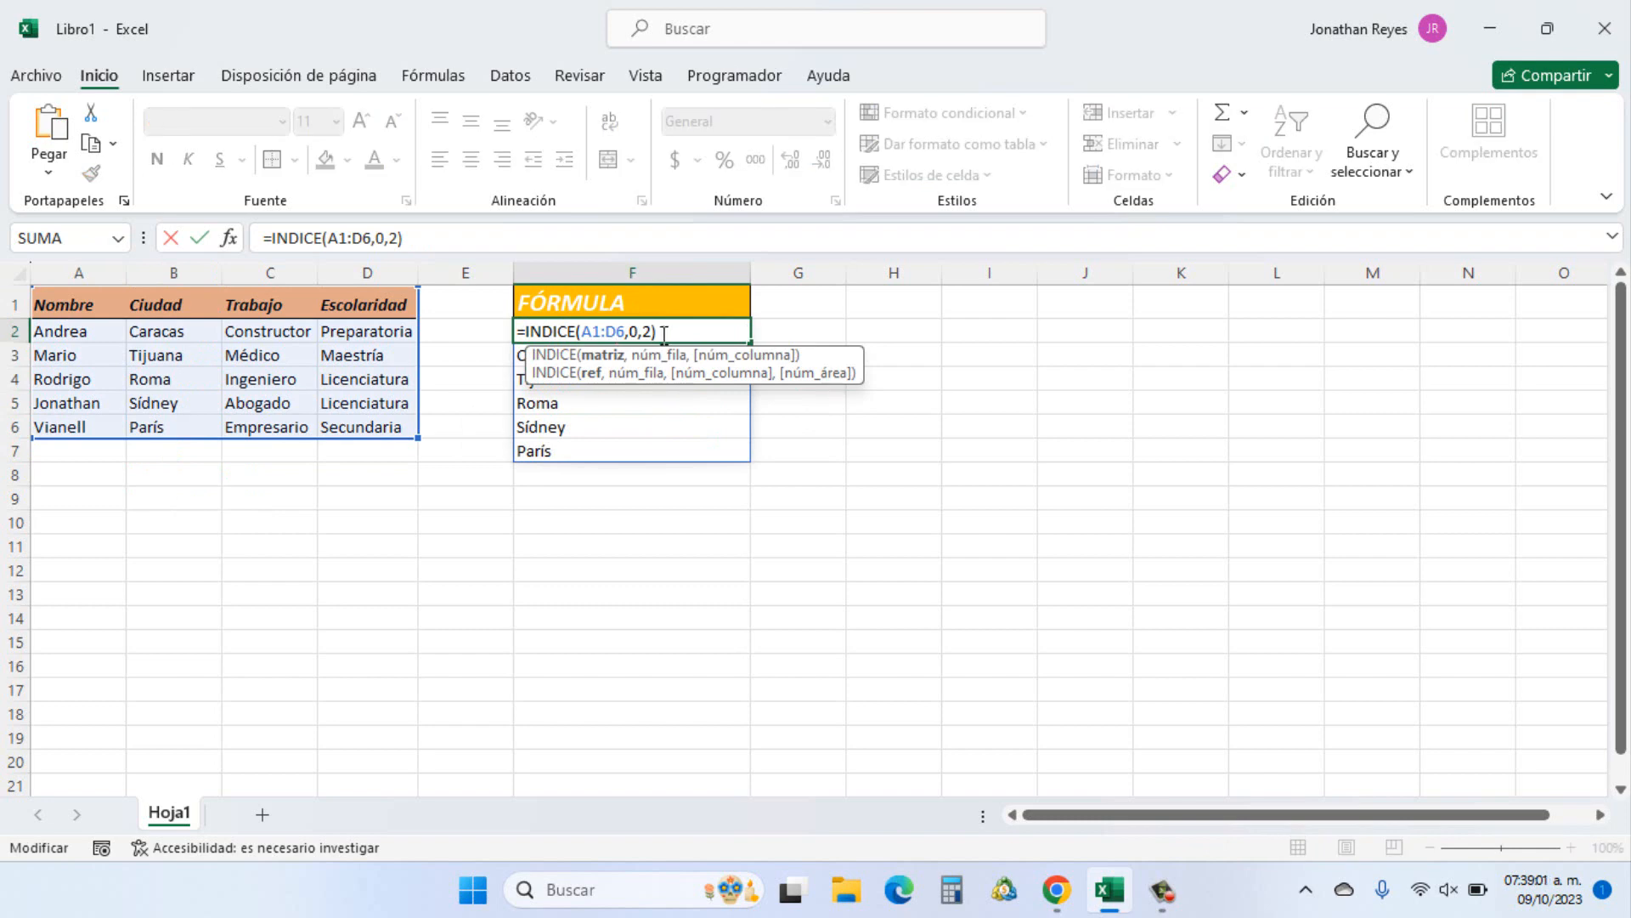
left_click(651, 331)
key("BackSpace")
type("3")
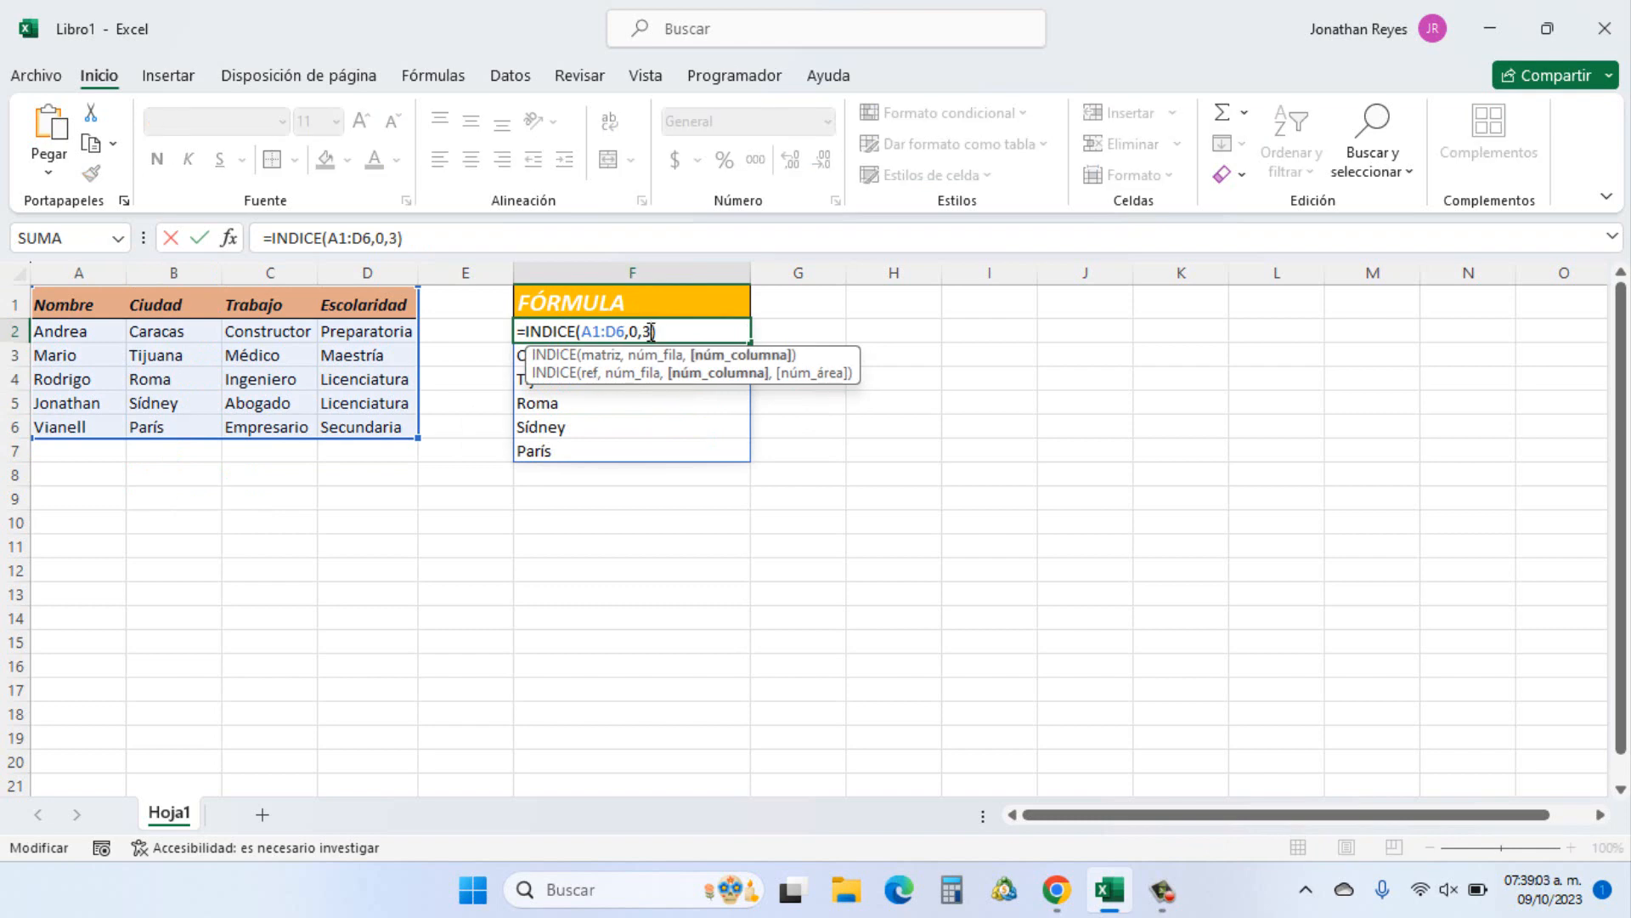
key("Return")
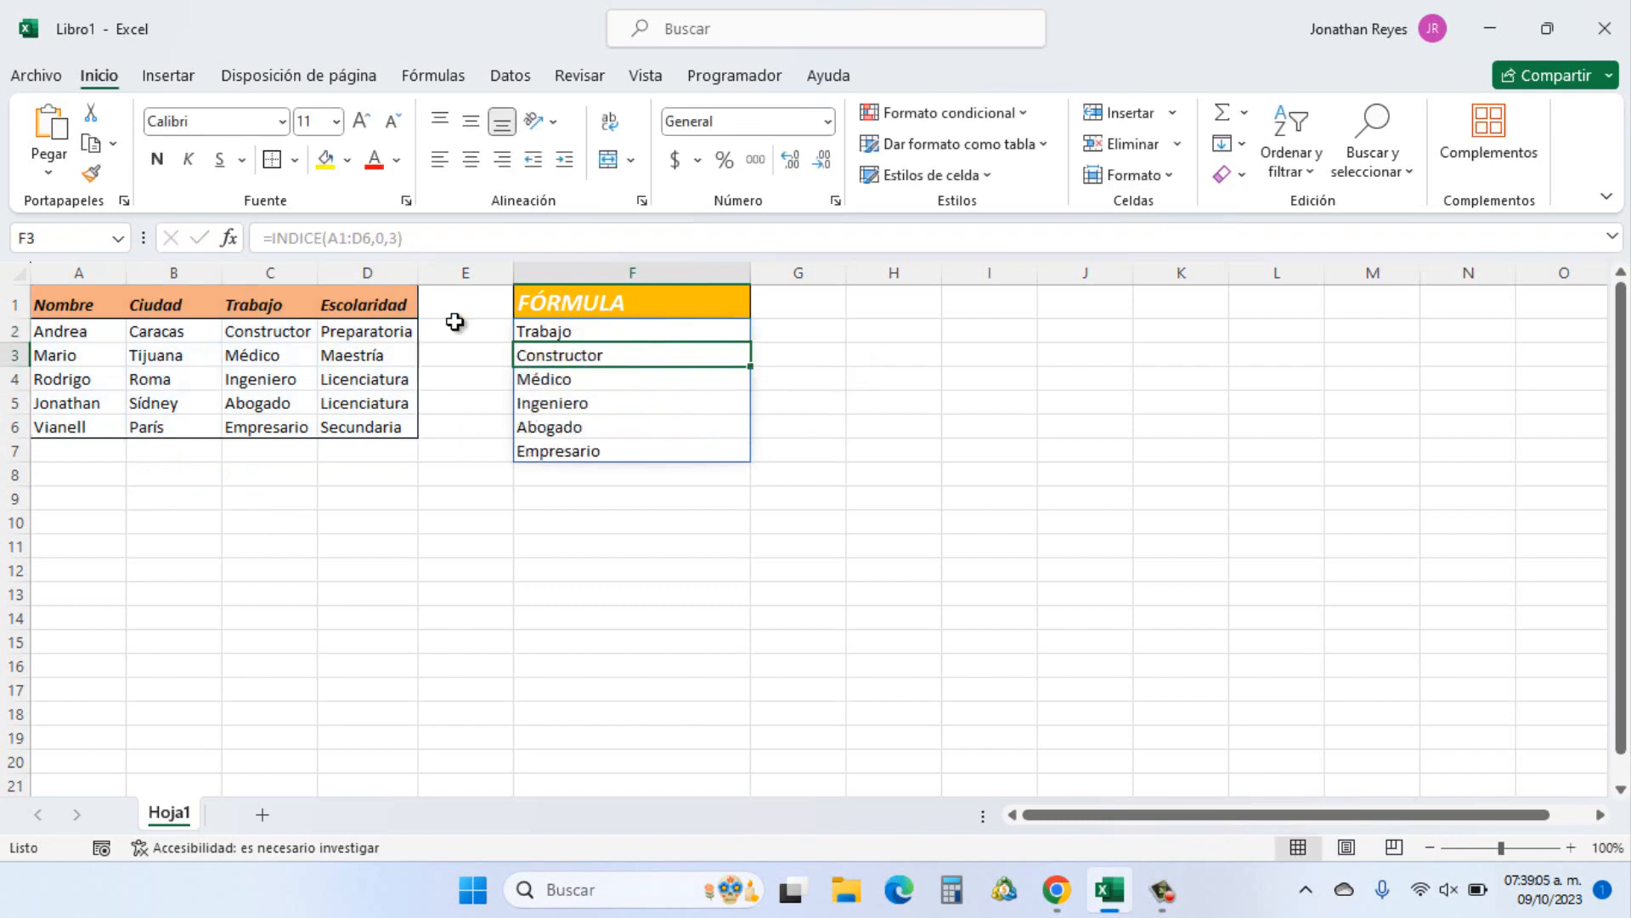
left_click(273, 332)
left_click(284, 355)
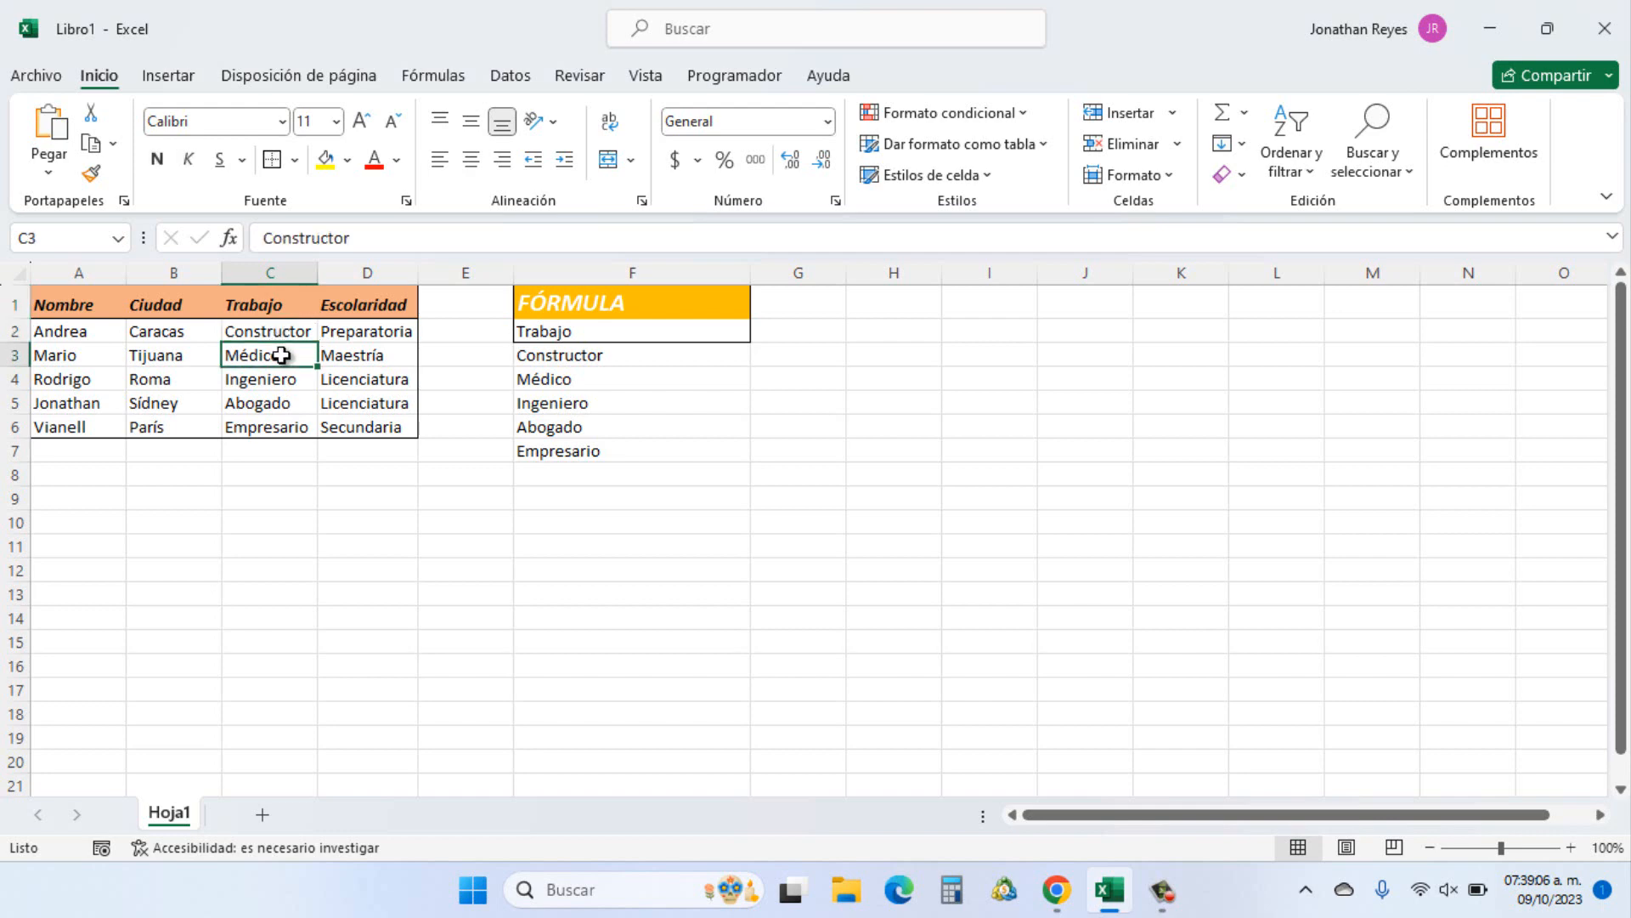
left_click(287, 422)
Change the INDICE column argument in F2 to 4 so it returns the entire Escolaridad column.
left_click(609, 328)
double_click(601, 331)
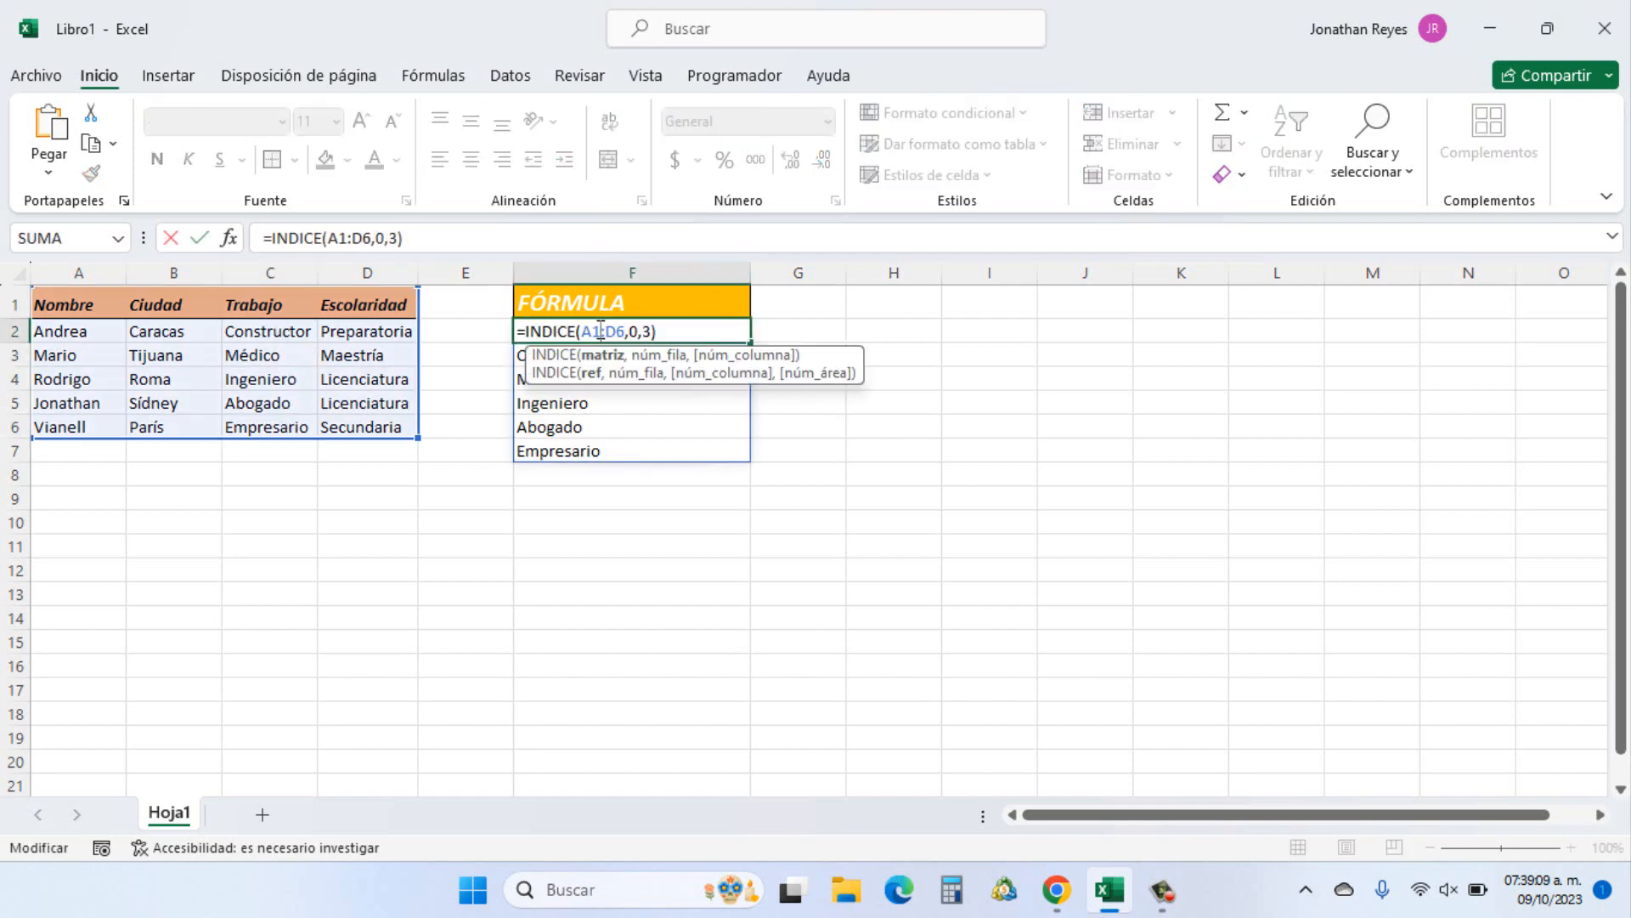
key("BackSpace")
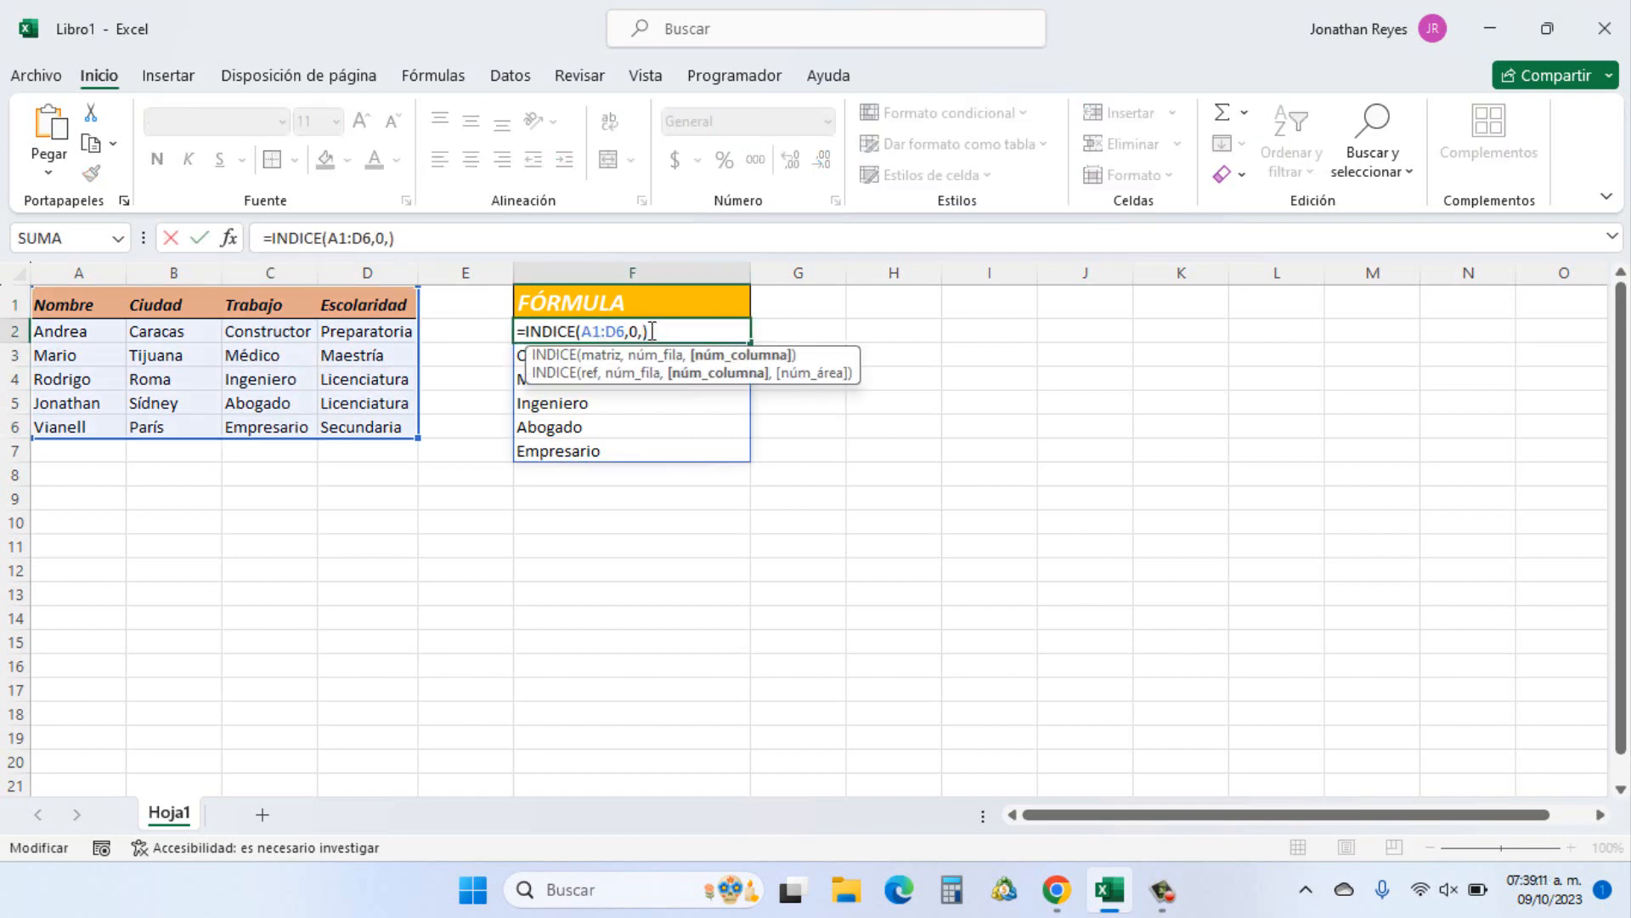
type("4")
key("Return")
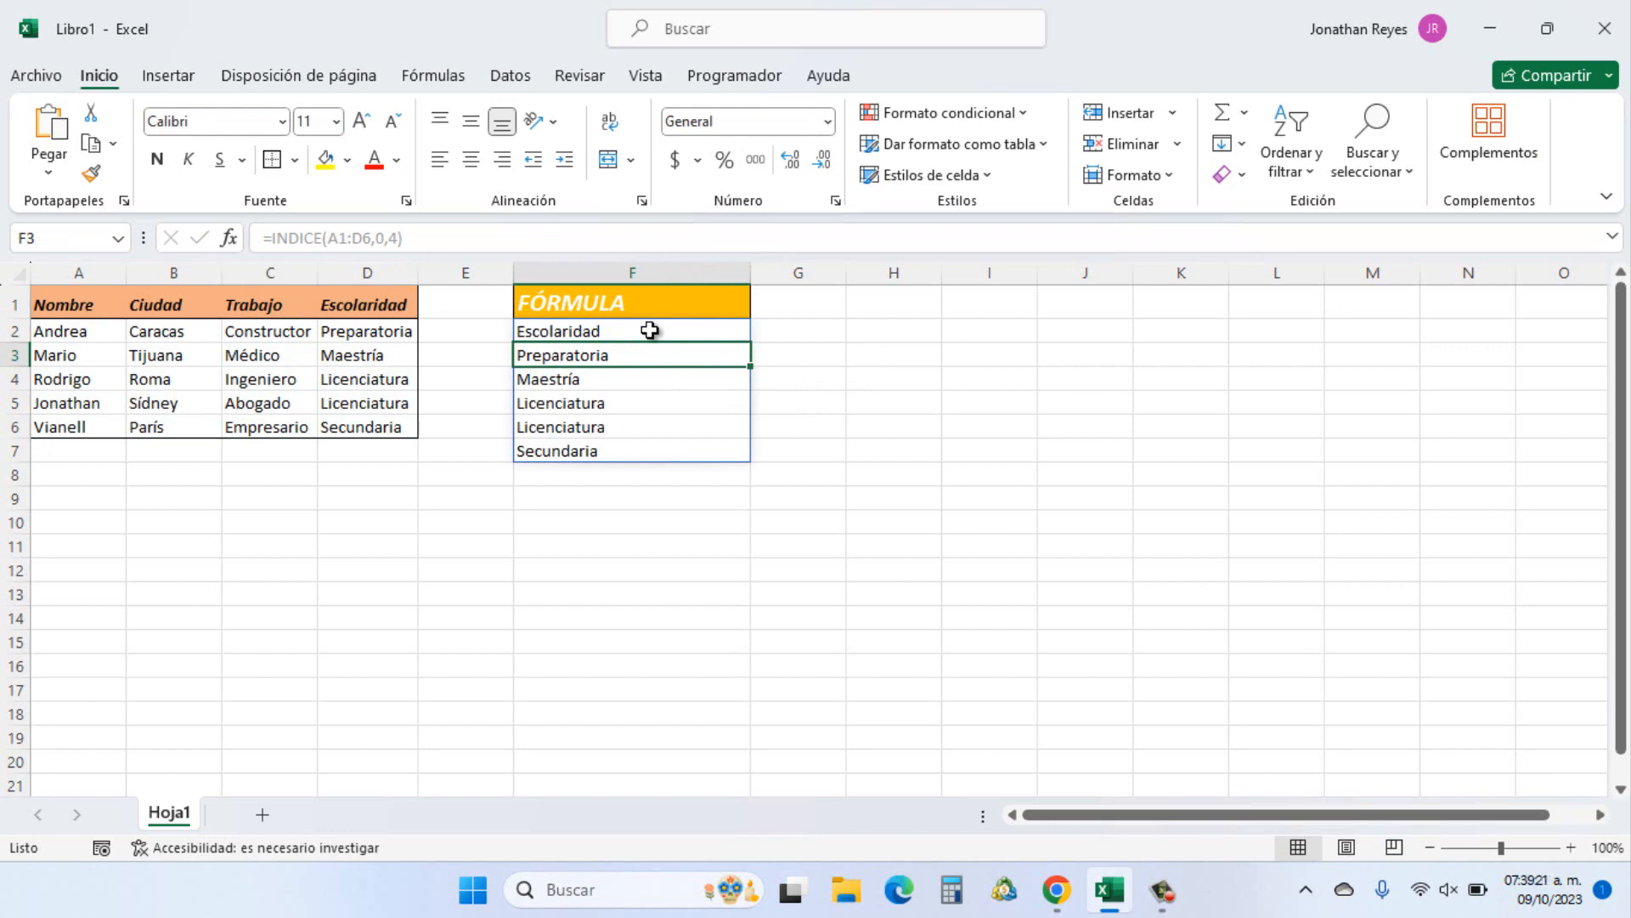
Change the INDICE formula in F2 to row 1 and column 0 to return the table's whole header row, and compare it with A1:D1.
double_click(650, 331)
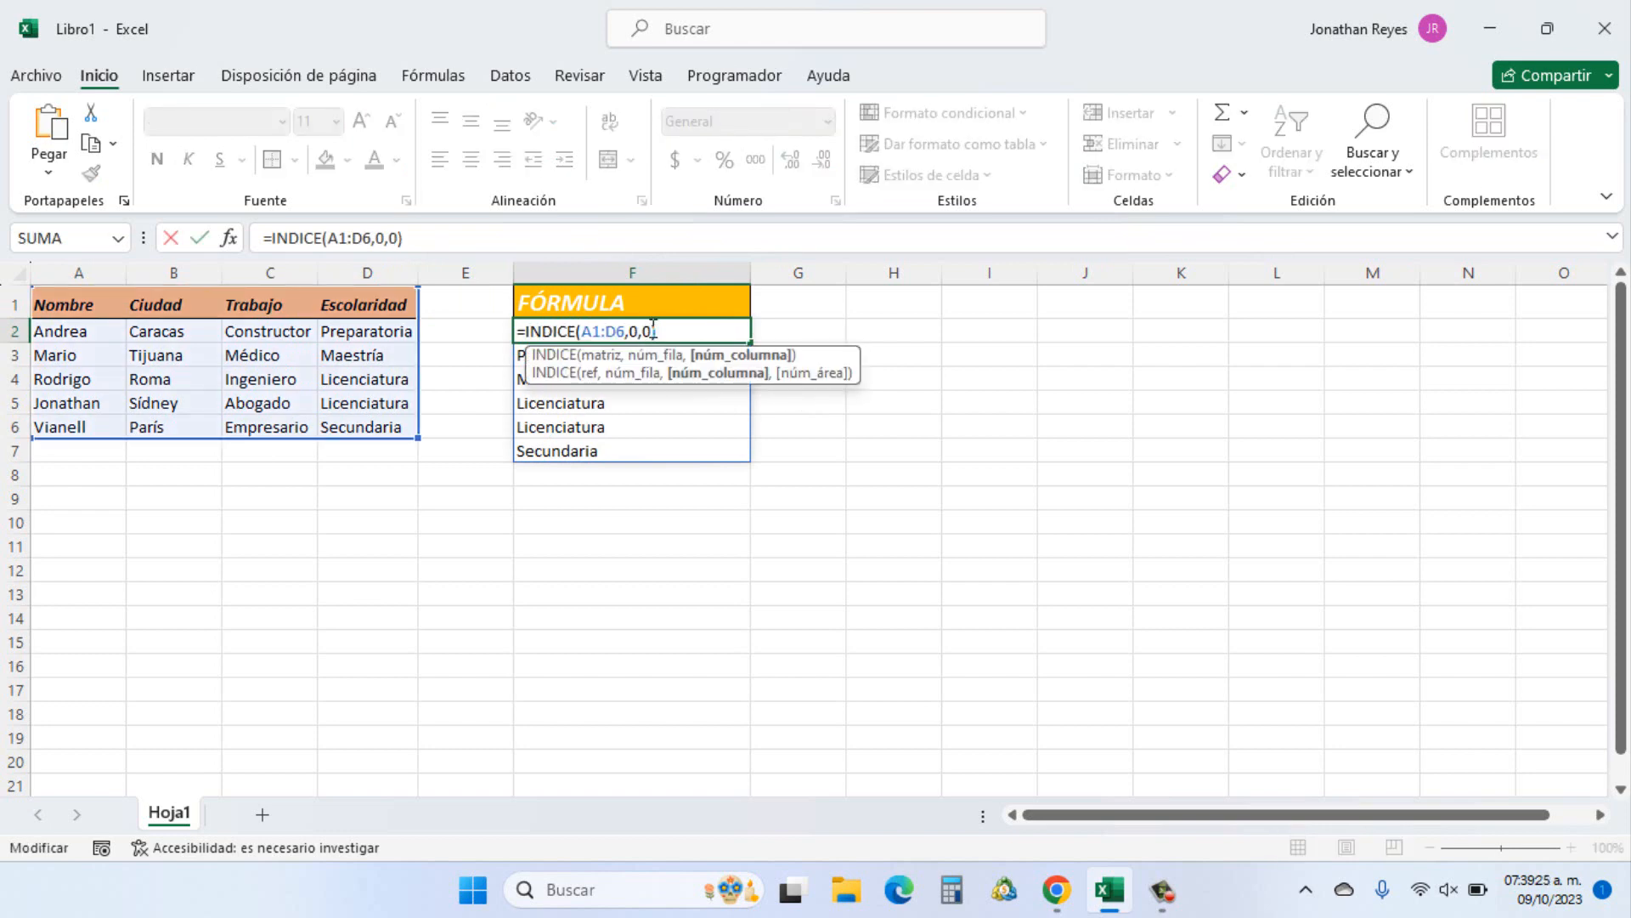
key("BackSpace")
type("0")
left_click(639, 330)
key("BackSpace")
type("1")
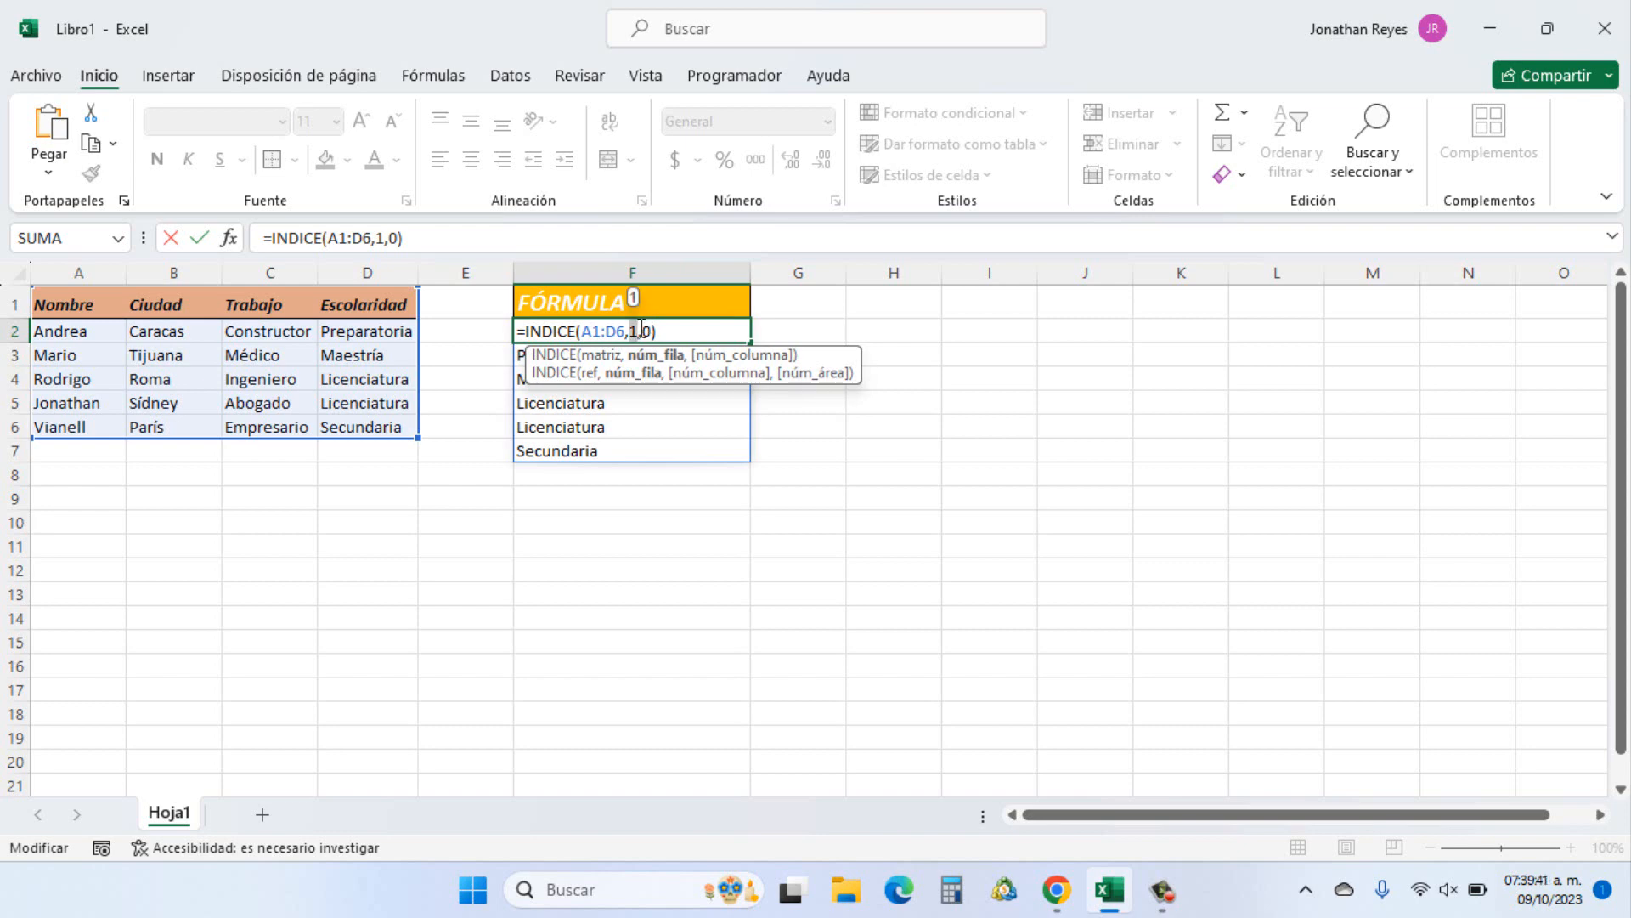
key("Return")
left_click(637, 330)
left_click_drag(85, 306, 365, 304)
left_click(692, 333)
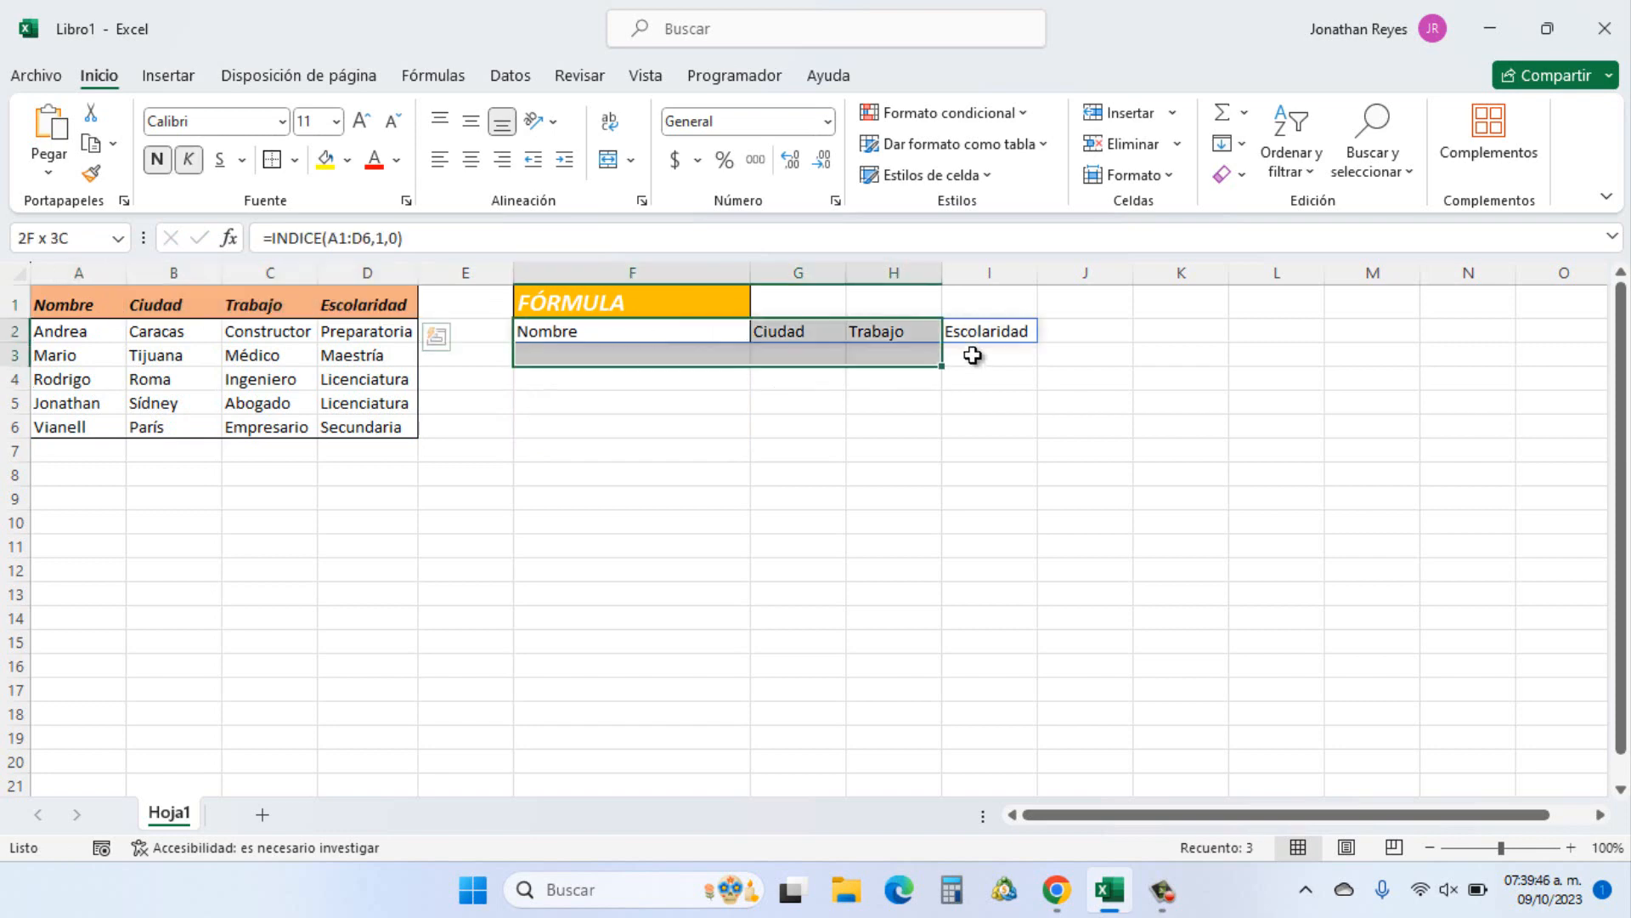
Set the INDICE row argument in F2 to 2 to return the table's entire second row, and compare it with A2:D2.
double_click(666, 330)
left_click(633, 331)
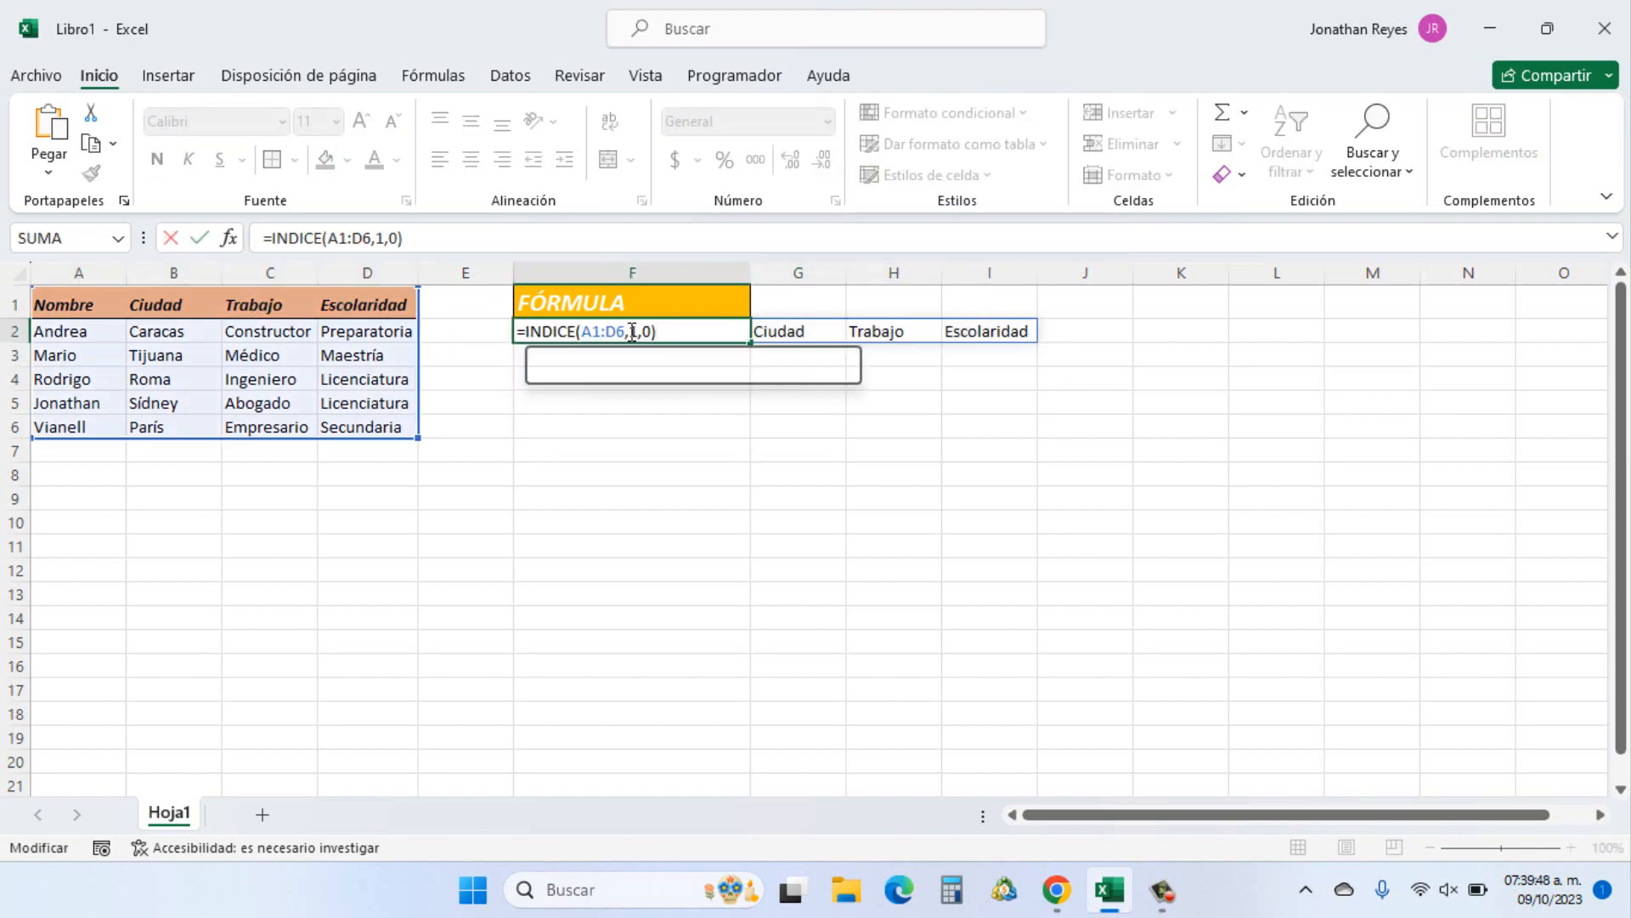
key("Delete")
type("2")
key("Return")
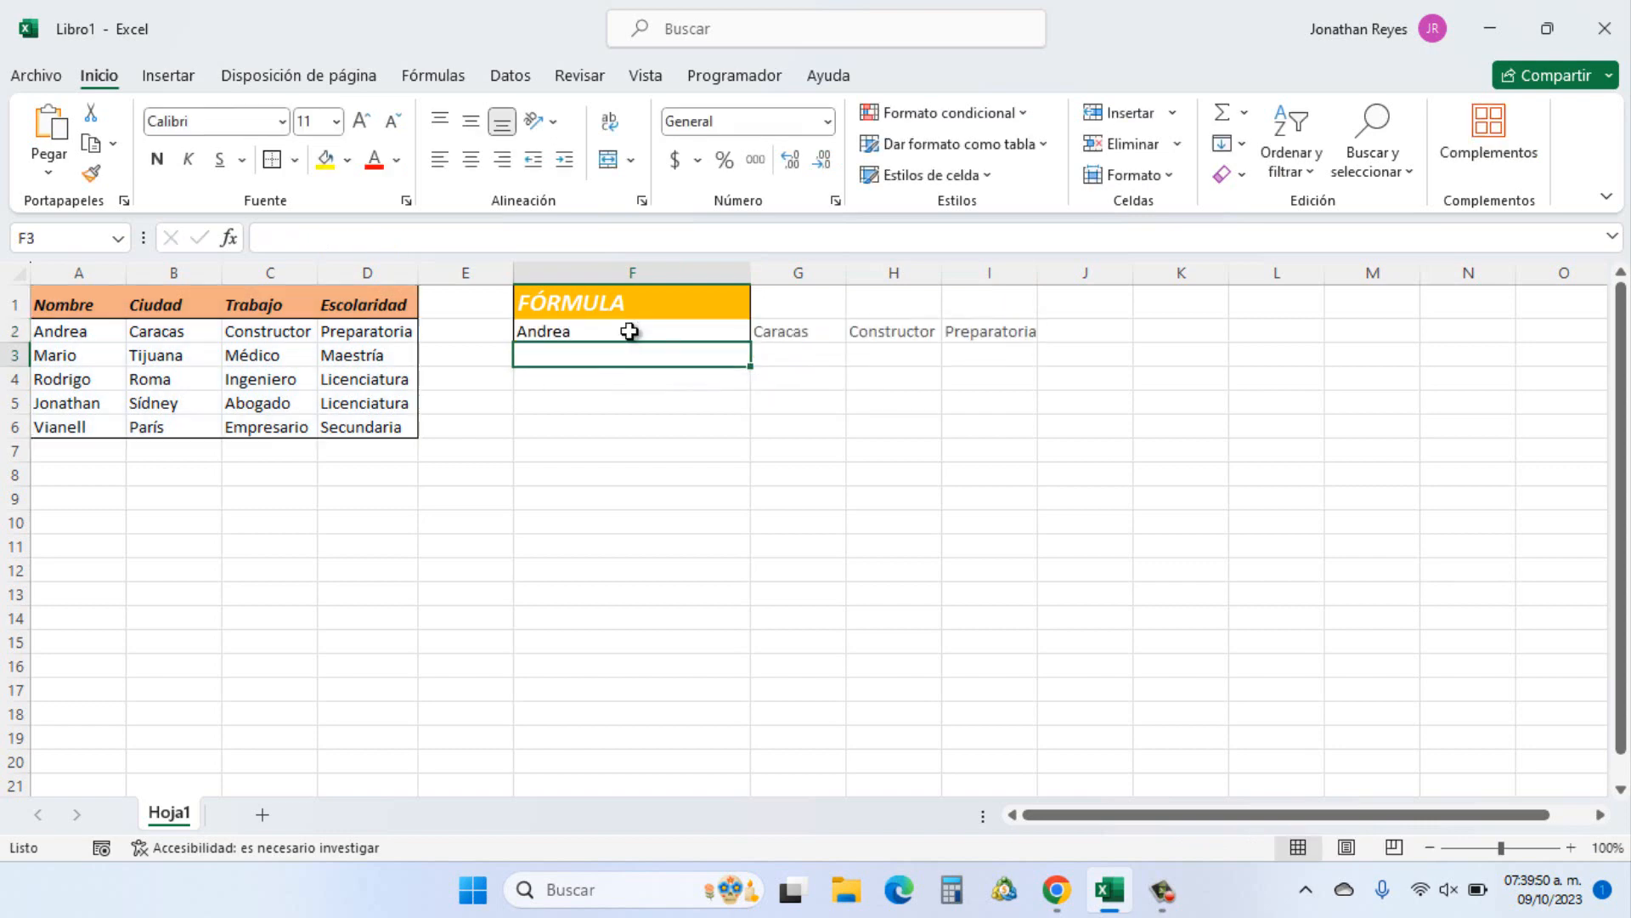
left_click_drag(102, 331, 380, 331)
left_click_drag(569, 332, 977, 331)
Set the INDICE row argument in F2 to 5 to return the table's entire fifth row, and compare it with A5:D5.
double_click(597, 327)
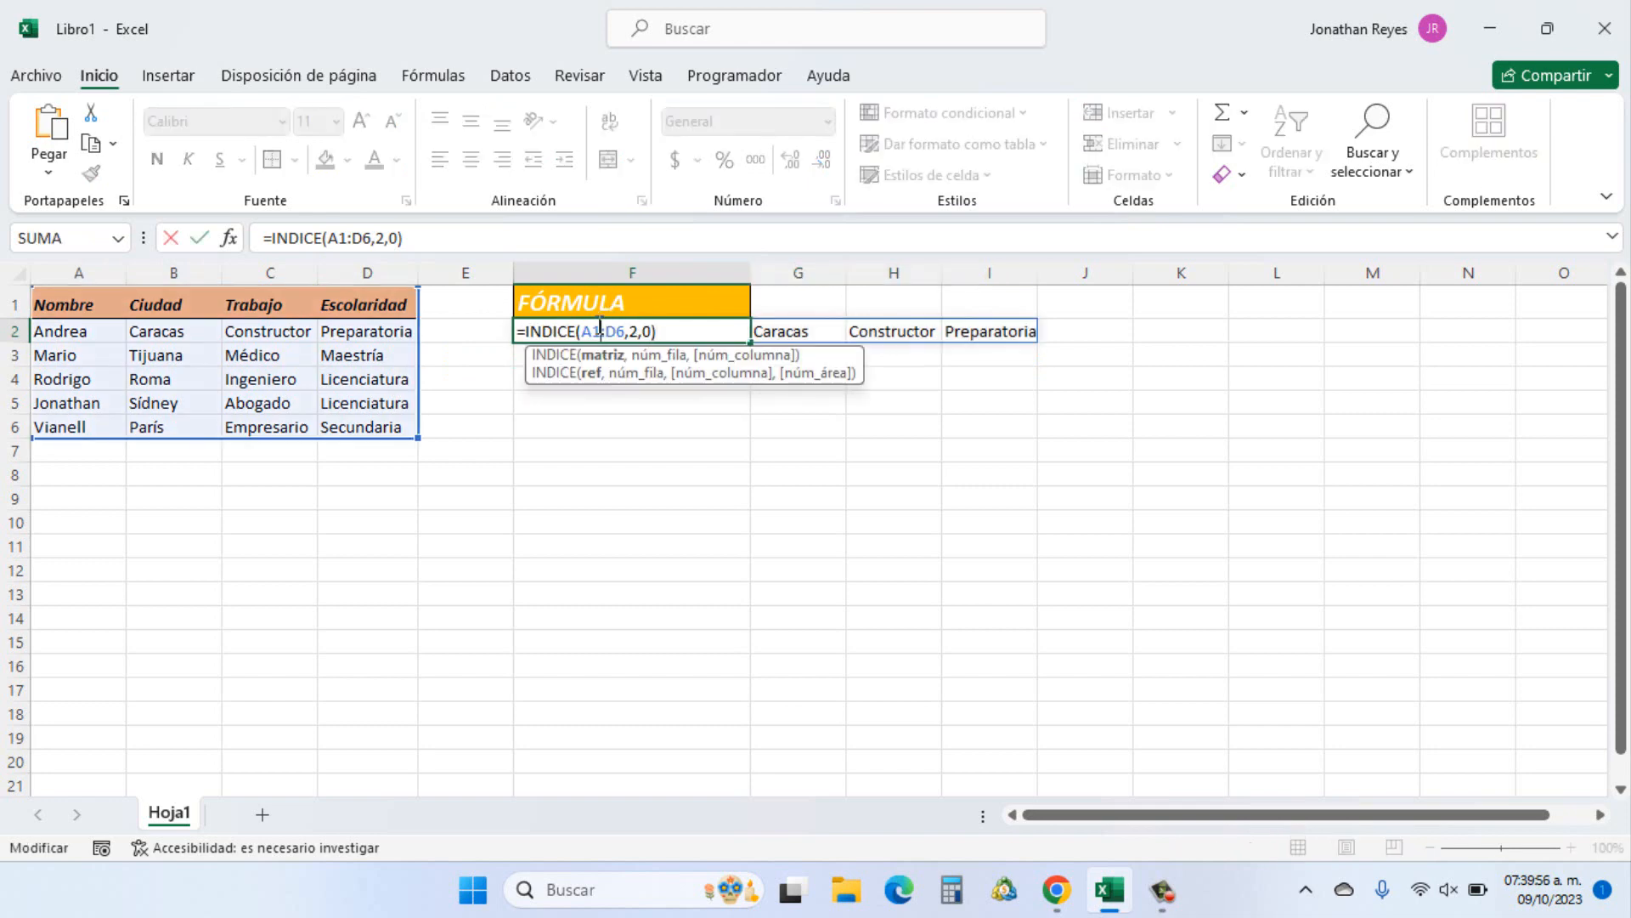
left_click(639, 331)
key("BackSpace")
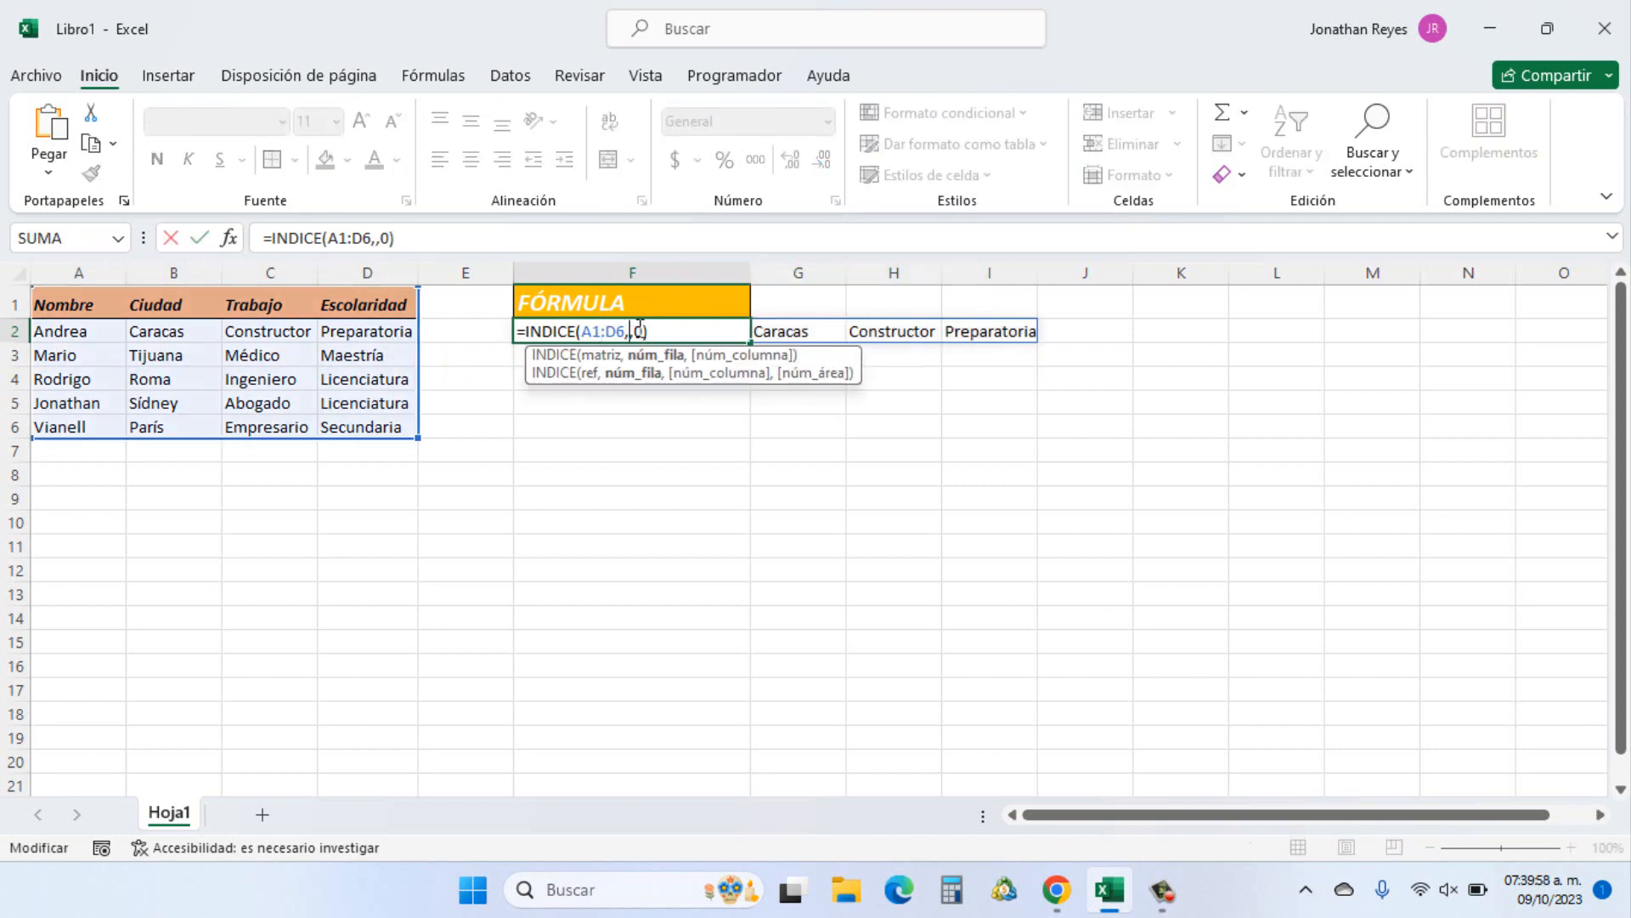
type("5")
key("Return")
left_click_drag(637, 330, 977, 332)
left_click_drag(85, 401, 411, 406)
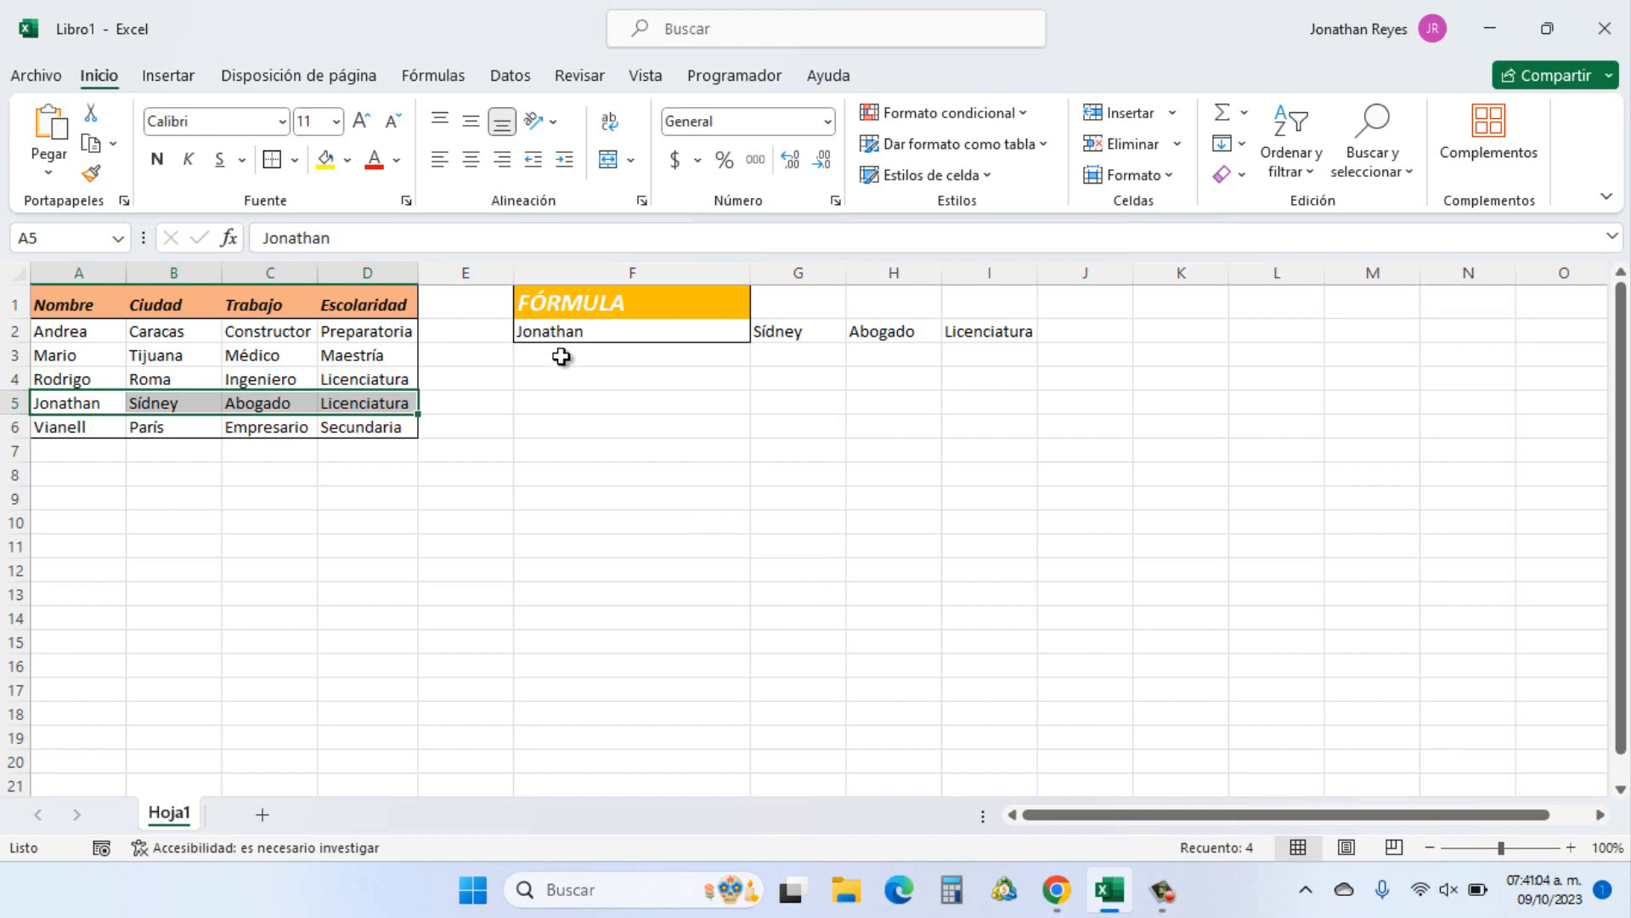
Open the INDICE formula in F2 and review its row and column arguments.
left_click(552, 330)
double_click(553, 329)
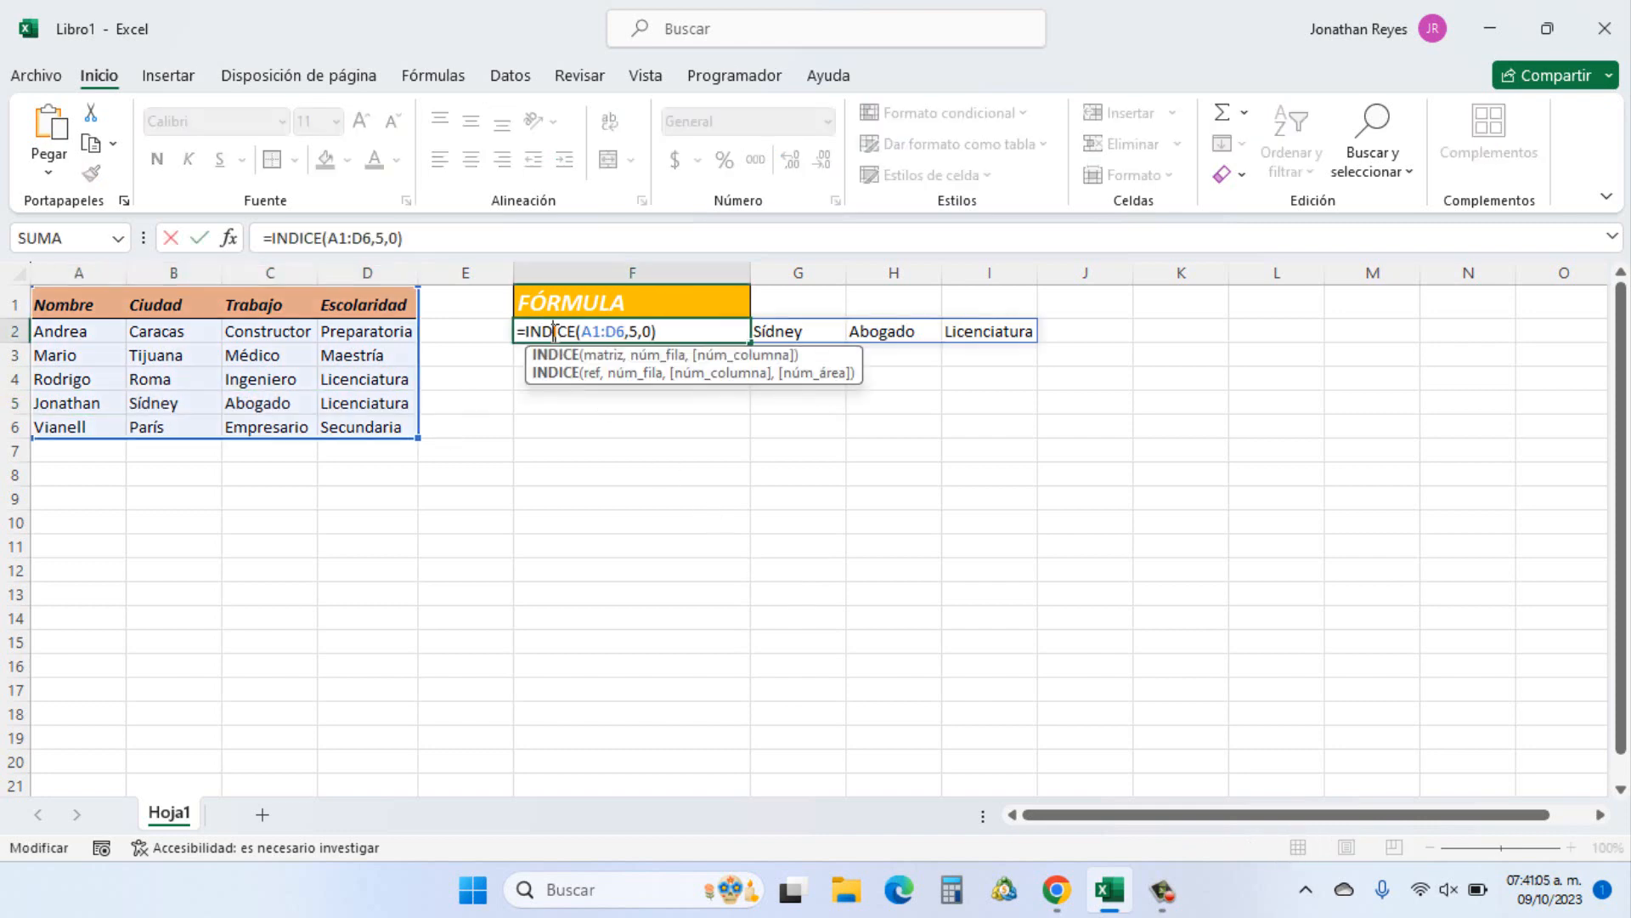
left_click(648, 330)
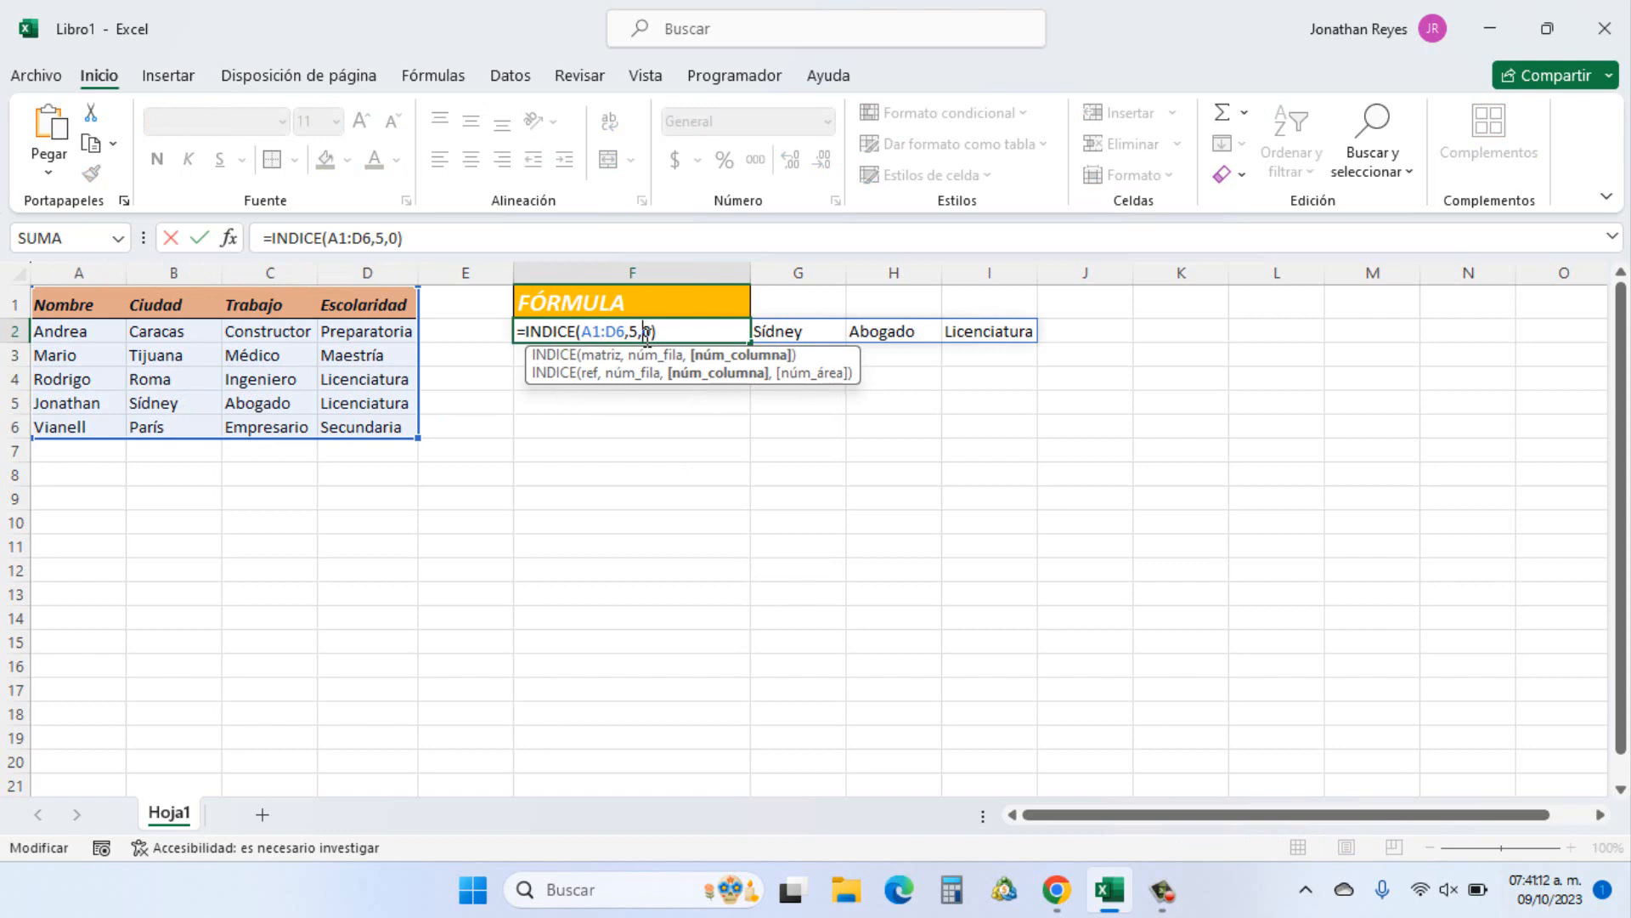
double_click(635, 331)
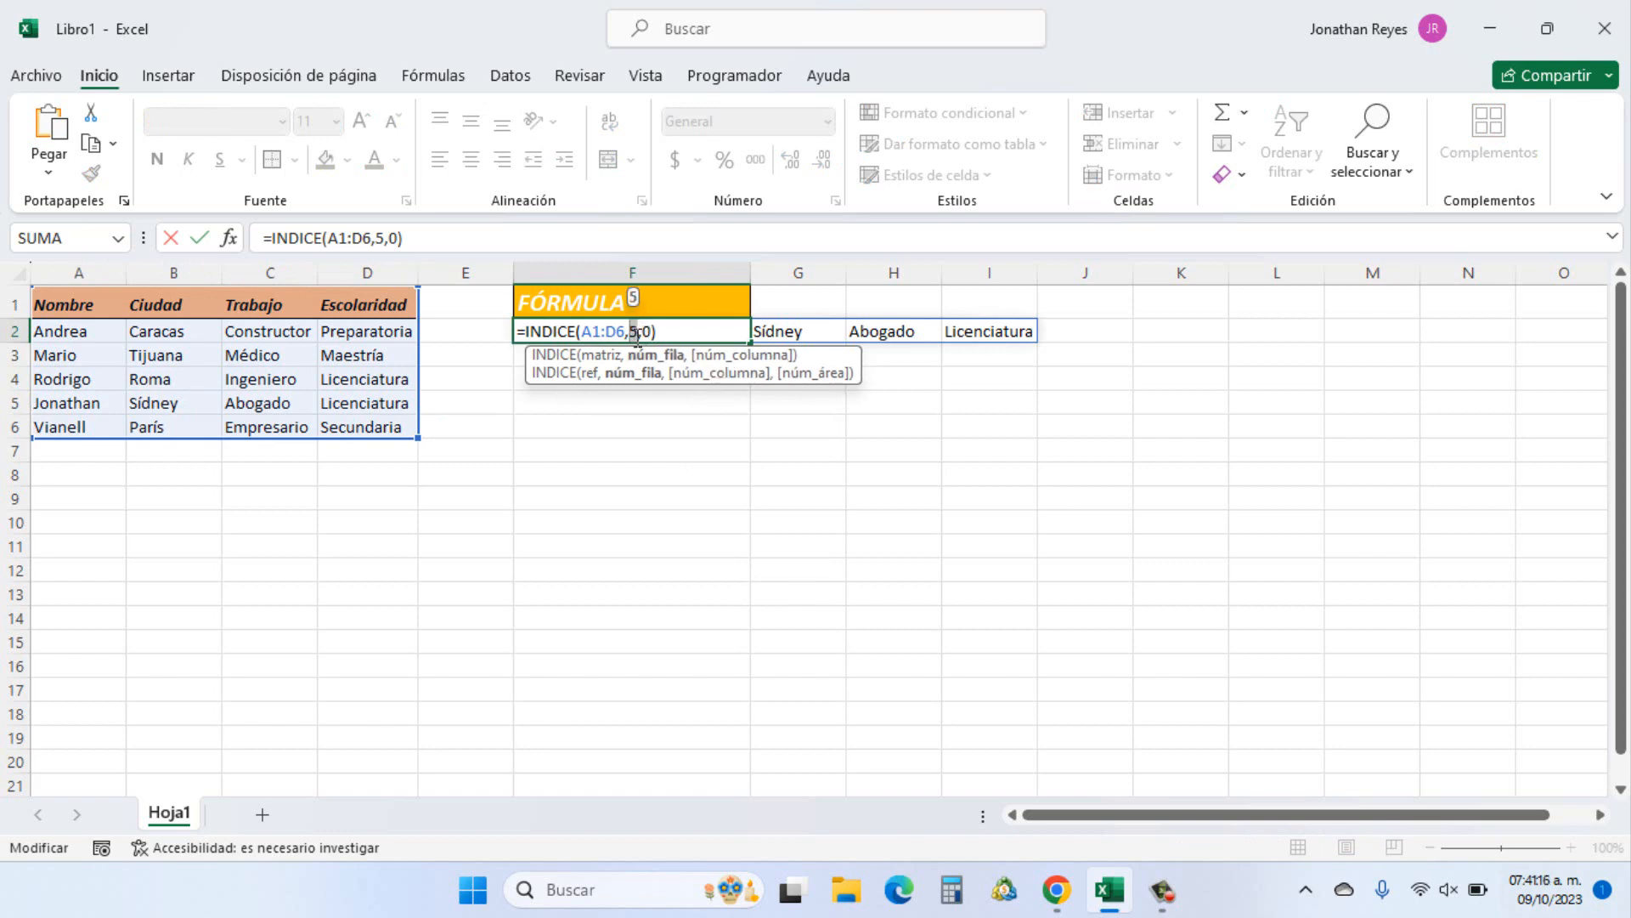
type("5")
double_click(648, 331)
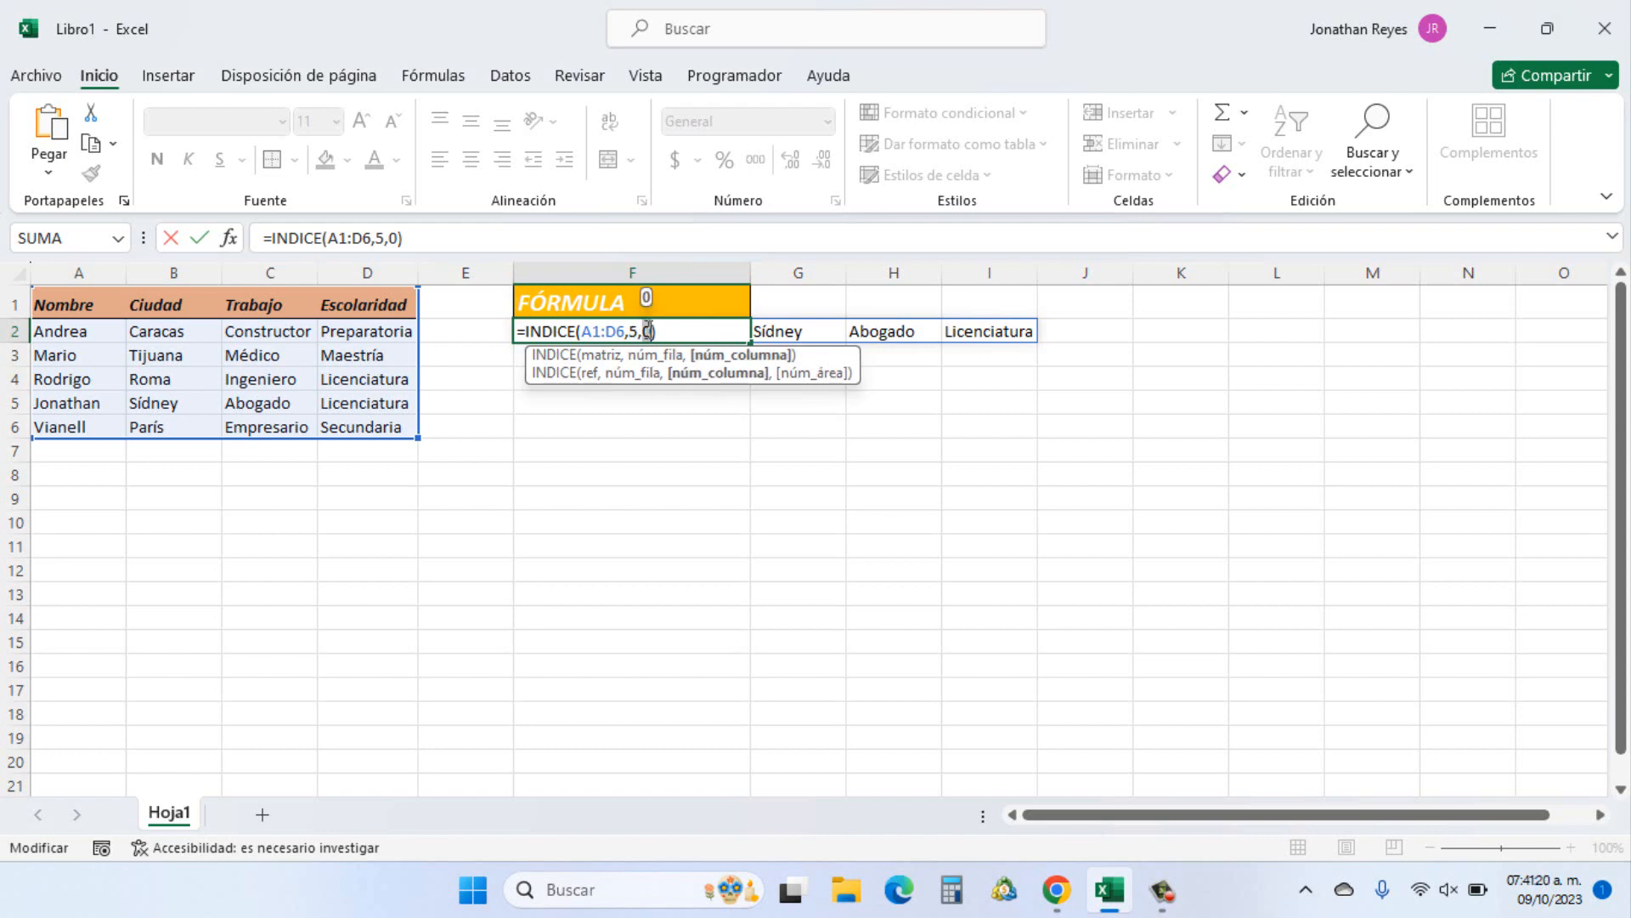